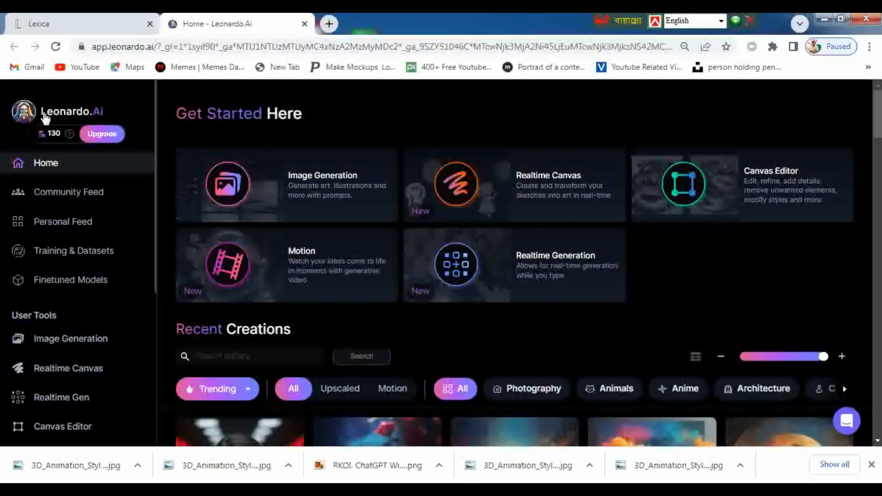
# - Look over the Lexica and Leonardo.Ai home pages and the image galleries they show
pyautogui.click(98, 27)
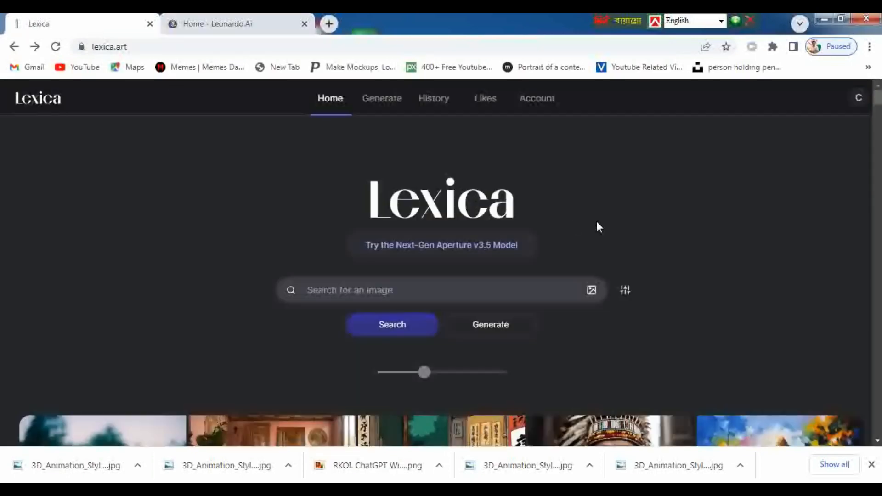
pyautogui.scroll(-4, 674, 228)
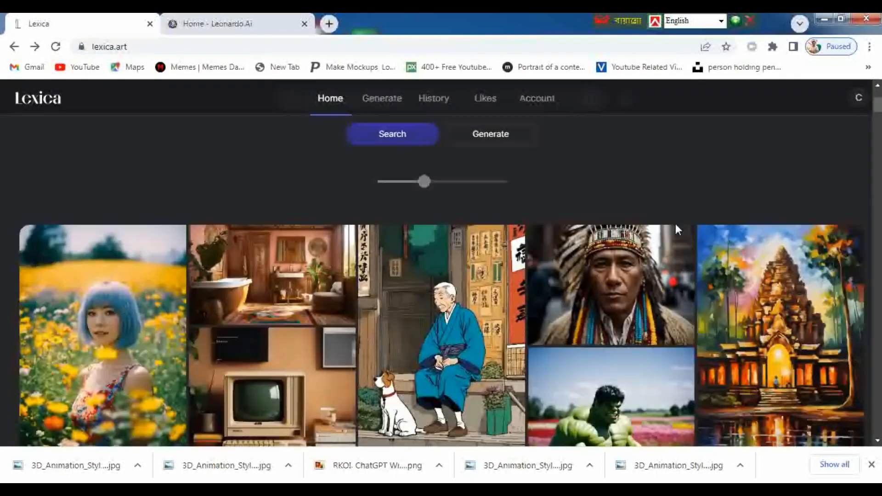
pyautogui.click(281, 24)
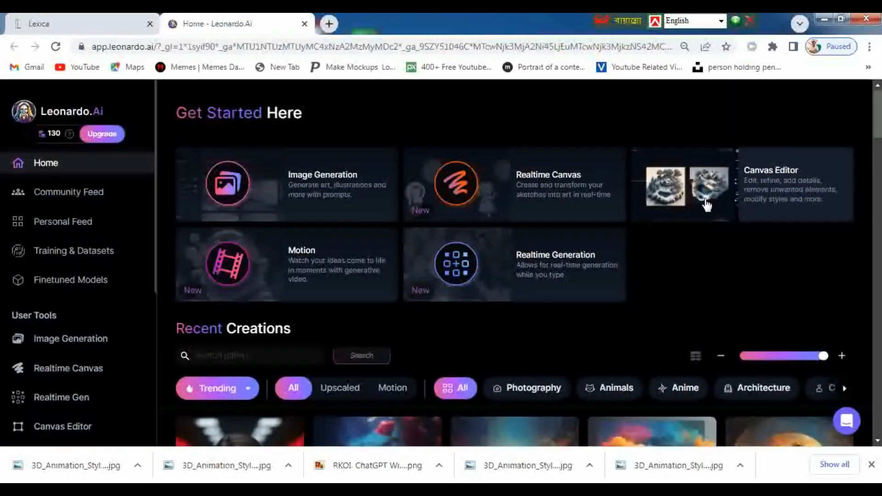
pyautogui.scroll(-3, 705, 202)
pyautogui.scroll(-4, 704, 197)
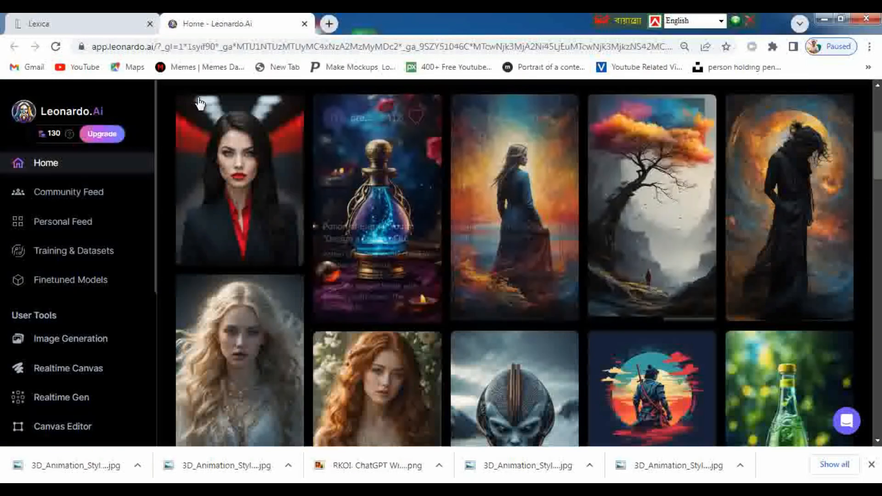
# - Browse the Lexica home gallery and examine the images and their prompts for one to reuse
pyautogui.click(108, 18)
pyautogui.scroll(4, 732, 172)
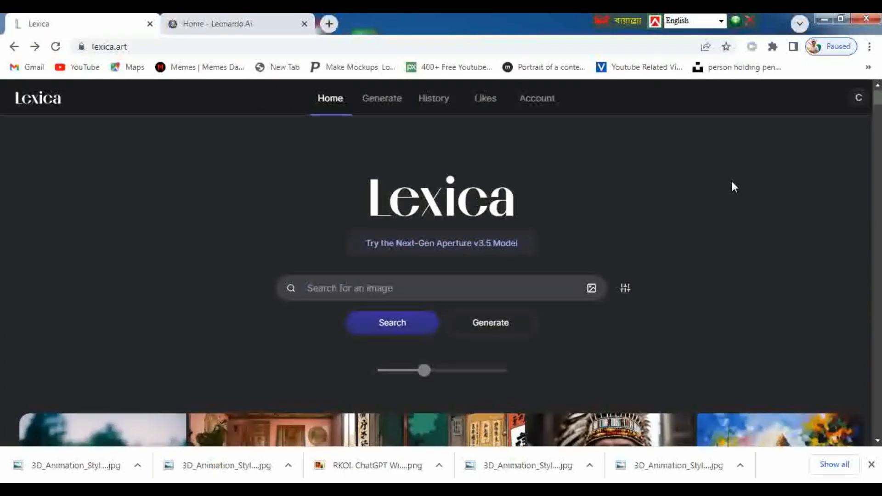
pyautogui.scroll(-2, 741, 195)
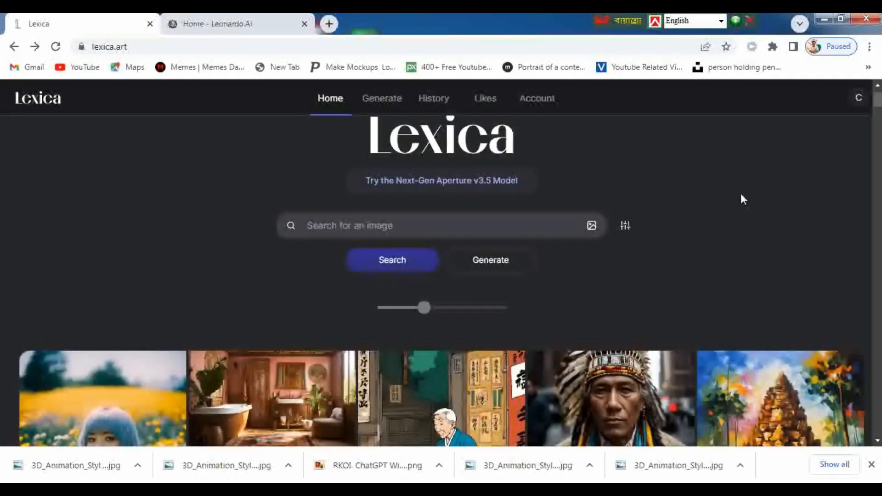
pyautogui.scroll(-3, 741, 192)
pyautogui.scroll(-4, 741, 194)
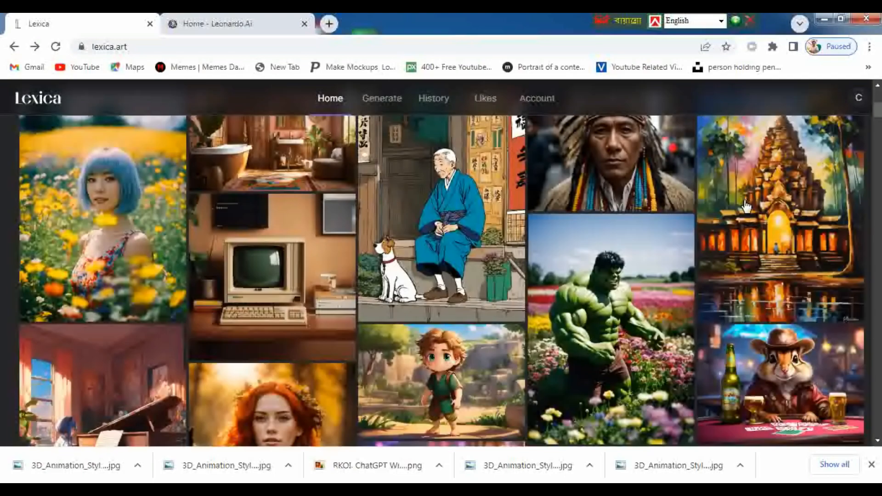
pyautogui.scroll(-3, 743, 205)
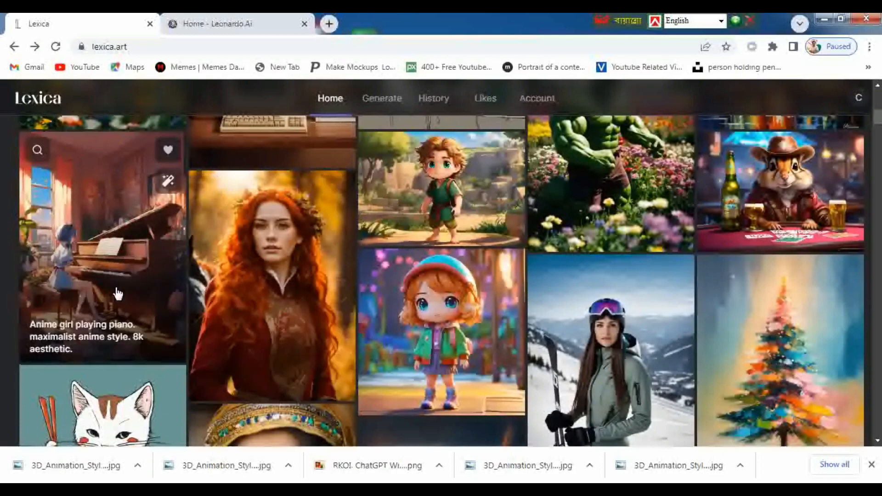
pyautogui.scroll(-4, 775, 331)
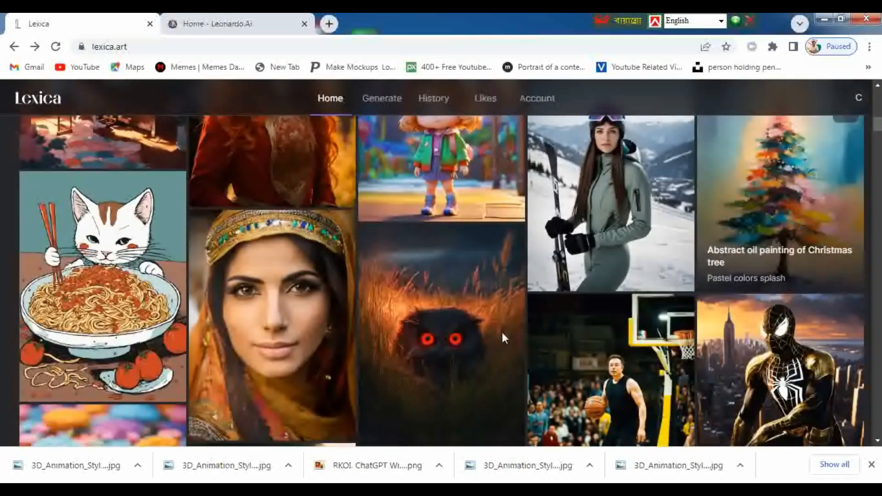
pyautogui.scroll(-8, 652, 343)
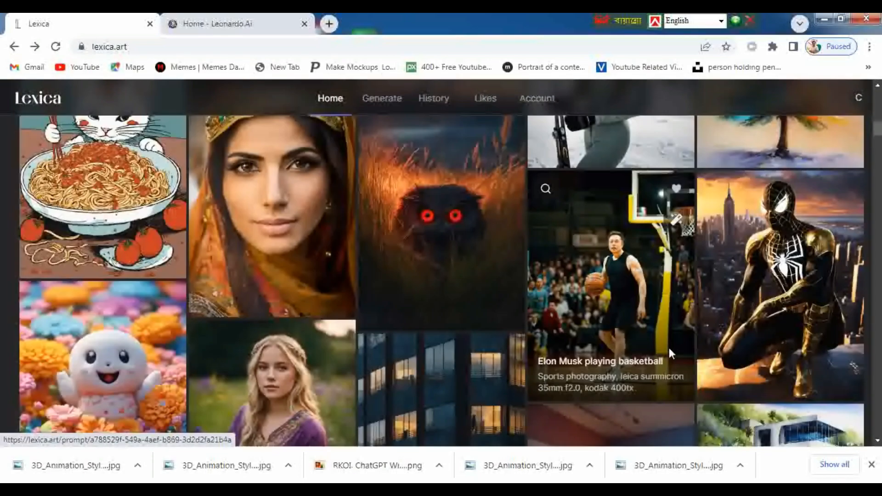
pyautogui.scroll(-12, 561, 350)
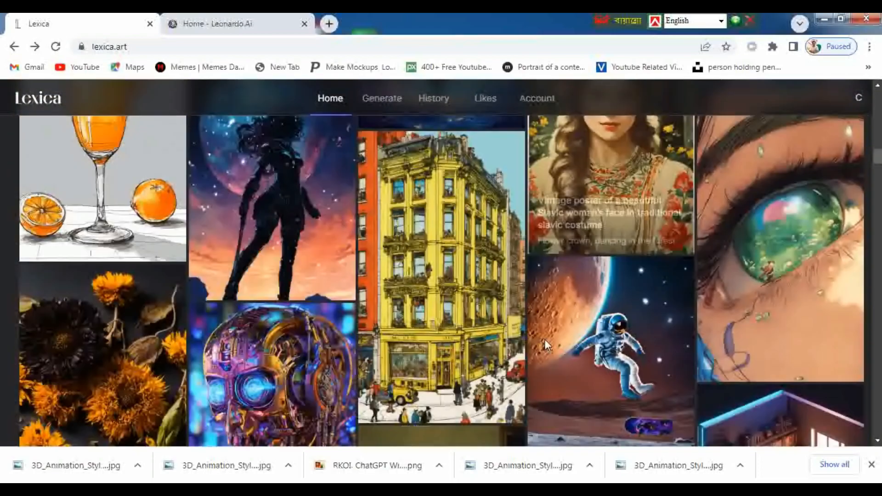
pyautogui.scroll(-10, 551, 280)
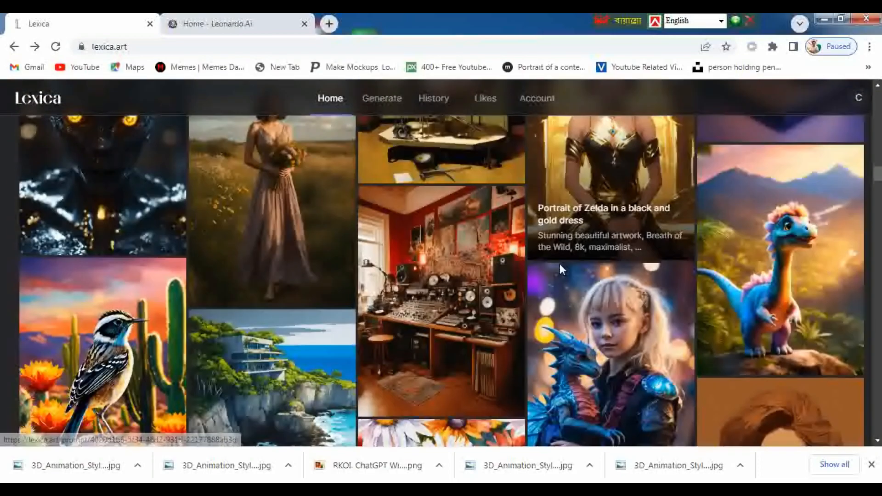
pyautogui.scroll(-10, 556, 275)
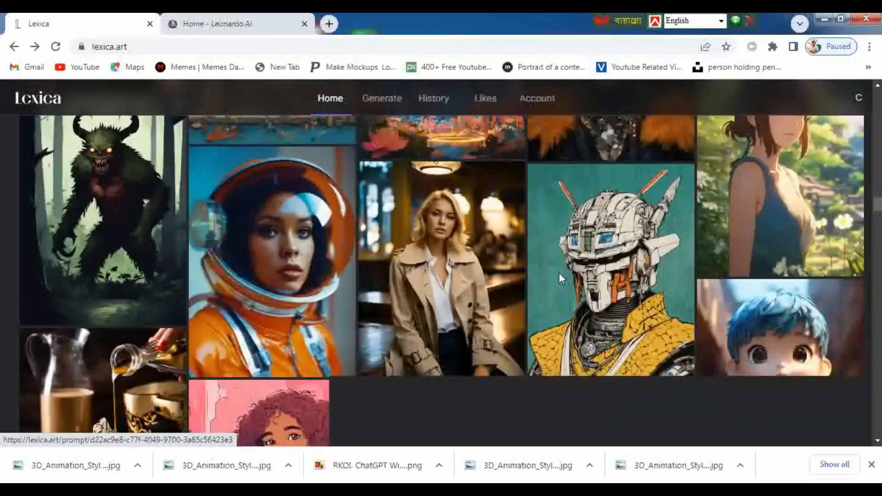
pyautogui.scroll(-10, 564, 294)
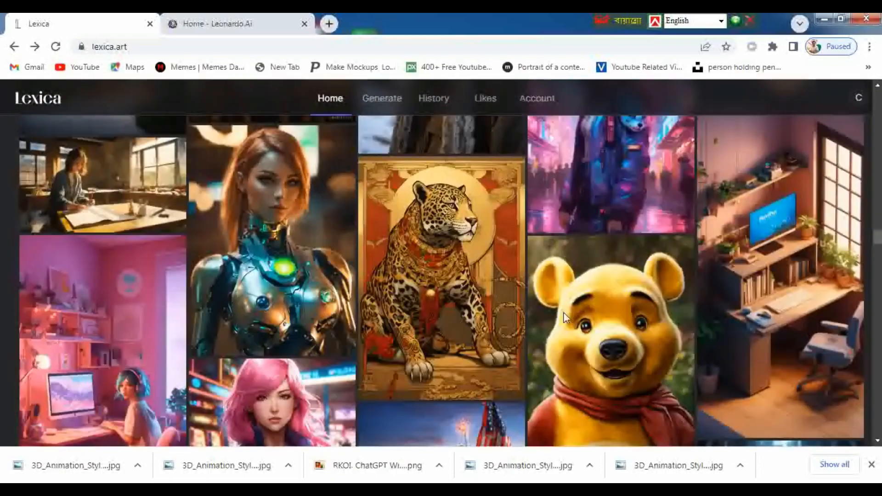
pyautogui.scroll(-5, 563, 316)
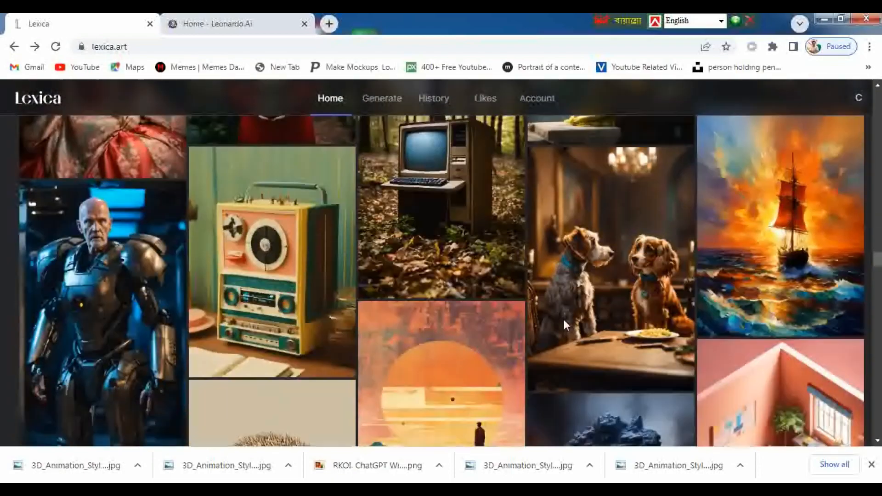
pyautogui.scroll(5, 564, 318)
pyautogui.moveTo(674, 307)
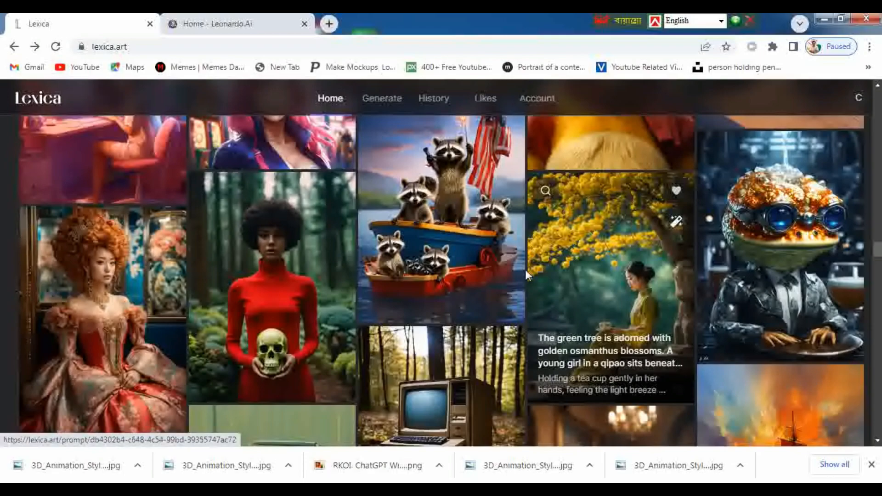
pyautogui.scroll(-12, 526, 269)
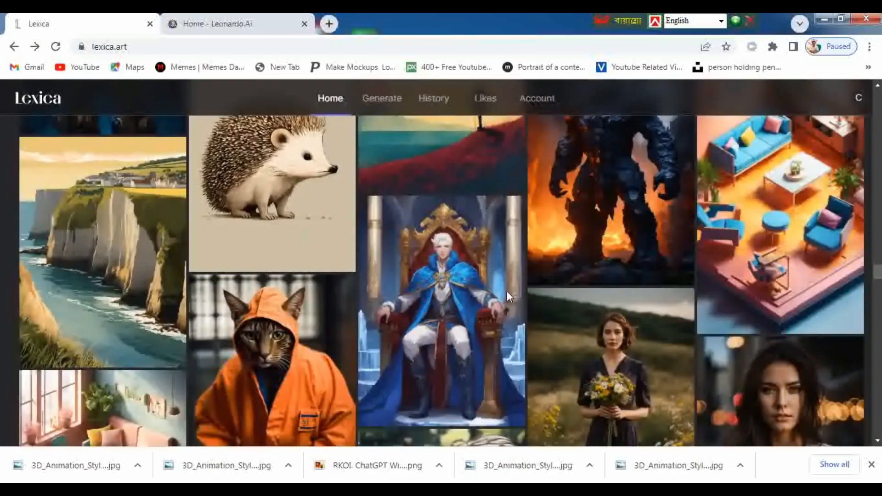
pyautogui.scroll(-6, 500, 298)
pyautogui.scroll(3, 441, 276)
pyautogui.moveTo(287, 209)
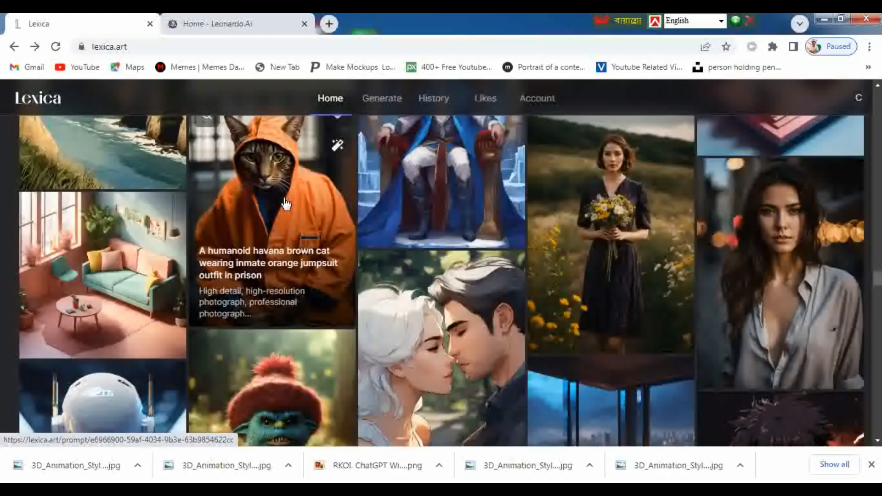
# - Open the Lexica image of the cat in an orange inmate jumpsuit and copy its full prompt text
pyautogui.click(285, 203)
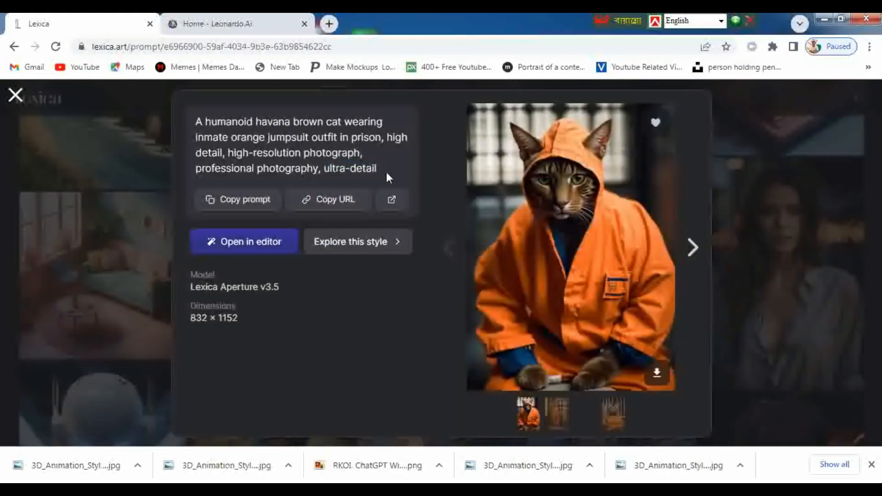
pyautogui.moveTo(380, 170); pyautogui.dragTo(191, 119)
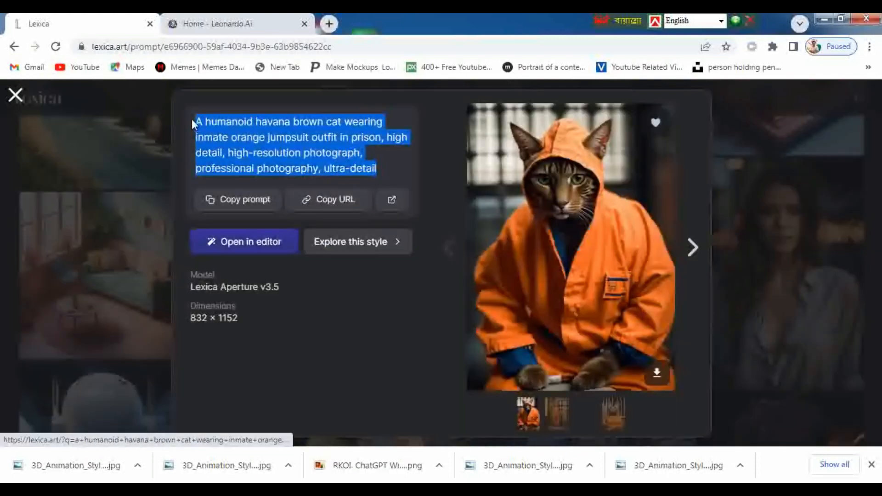
pyautogui.rightClick(223, 121)
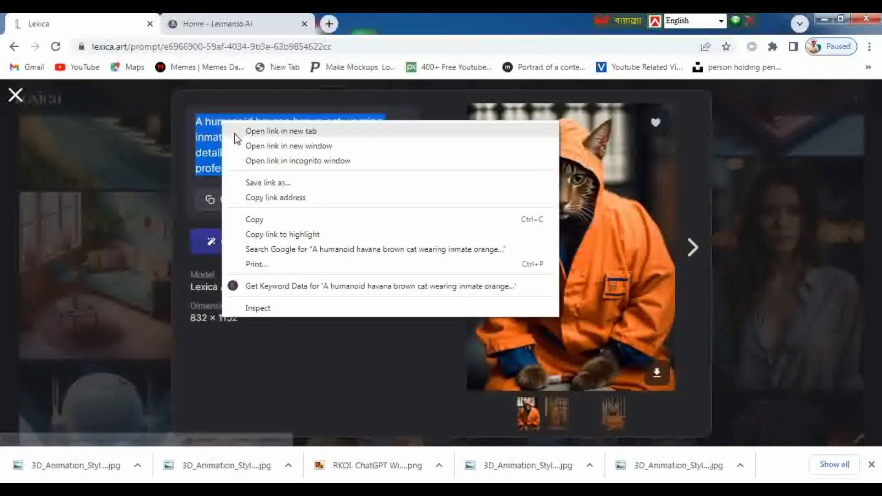
pyautogui.click(255, 220)
# - Switch to Leonardo.Ai, open Image Generation and paste the copied humanoid havana brown cat prompt
pyautogui.click(228, 20)
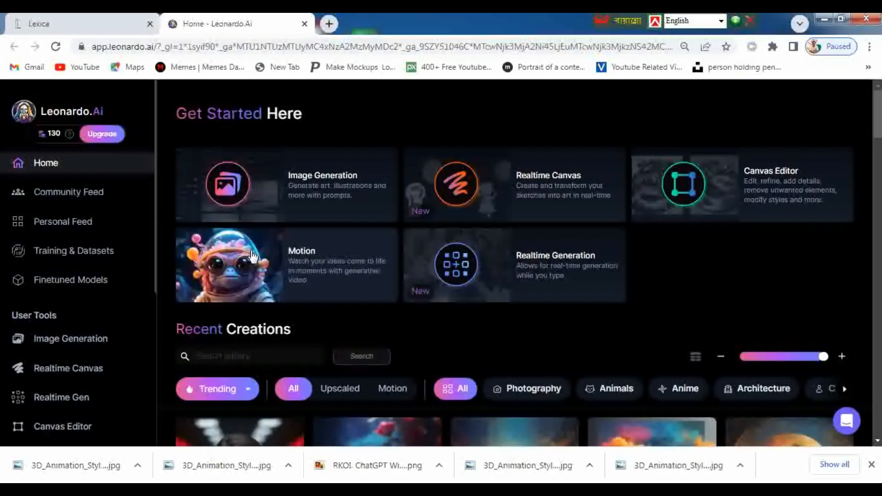
pyautogui.click(339, 180)
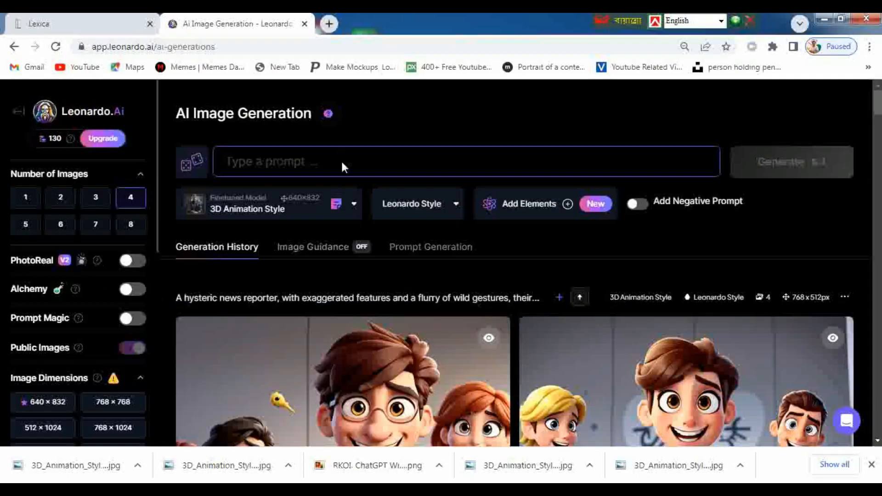
pyautogui.rightClick(342, 163)
pyautogui.click(368, 239)
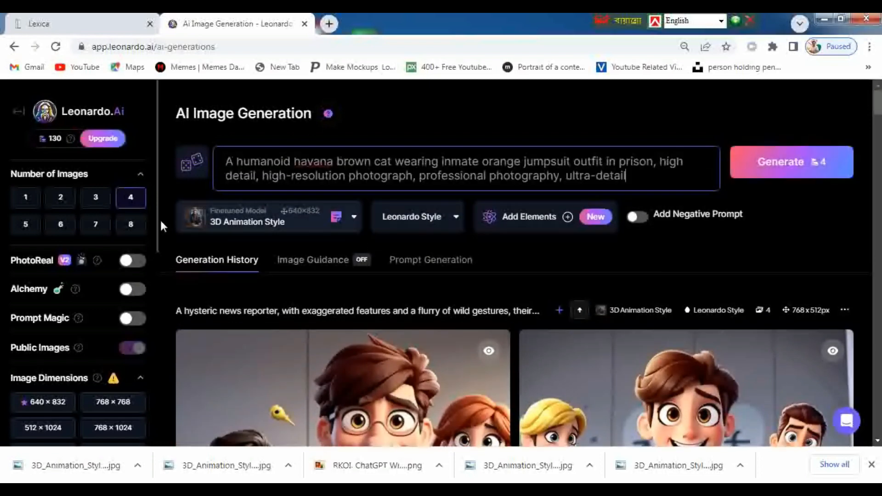
# - Set the image aspect ratio to 16:9 and generate the images from the cat prompt
pyautogui.scroll(-1, 137, 233)
pyautogui.scroll(-4, 129, 244)
pyautogui.scroll(-1, 120, 255)
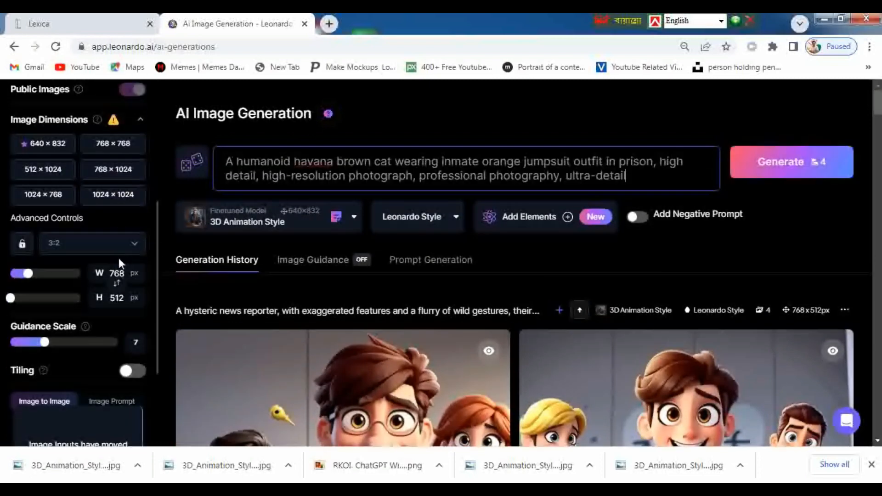
pyautogui.click(135, 248)
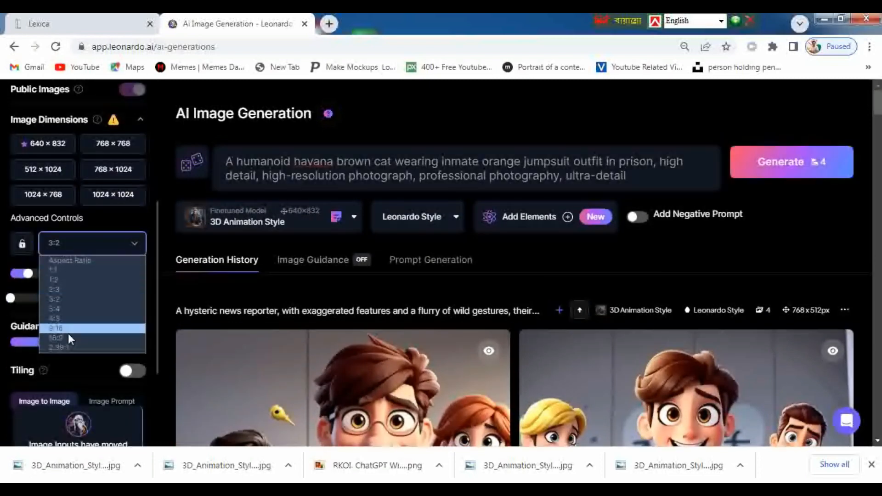
pyautogui.click(65, 338)
pyautogui.scroll(5, 93, 332)
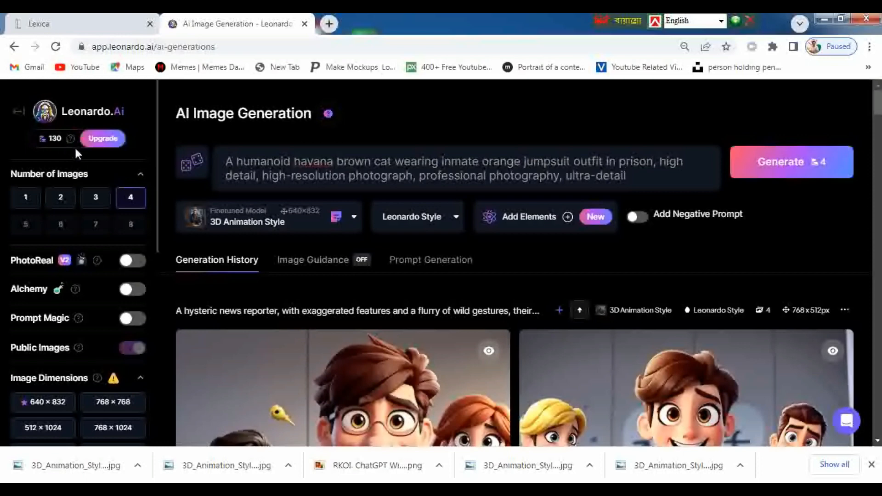
pyautogui.click(802, 171)
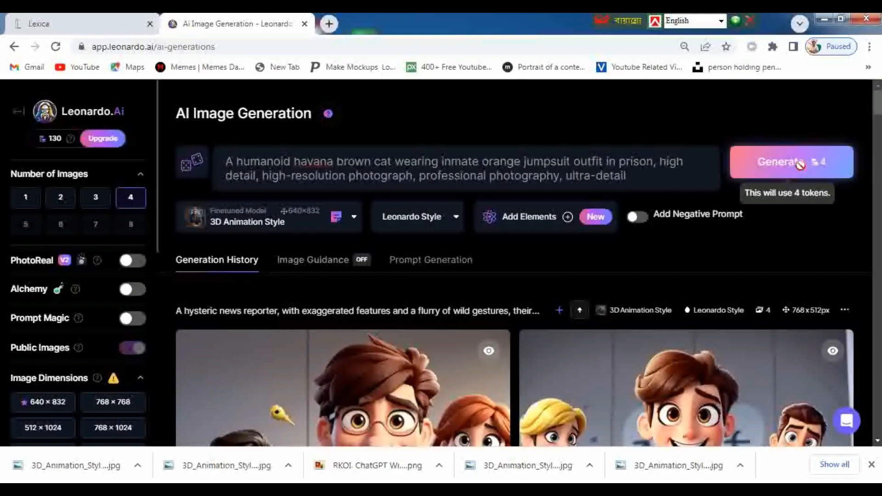
# - Compare the generated cat images with the original Lexica image, then return to the prompt in Leonardo.Ai
pyautogui.scroll(-4, 666, 177)
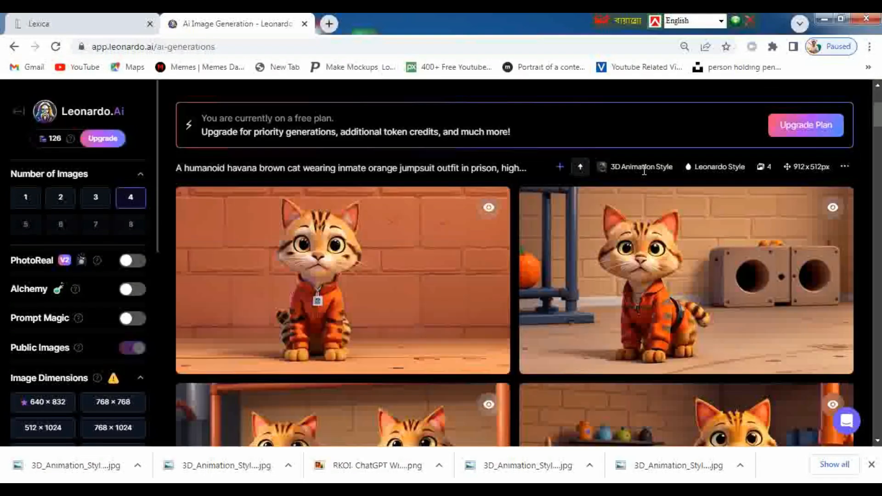
pyautogui.scroll(-1, 656, 183)
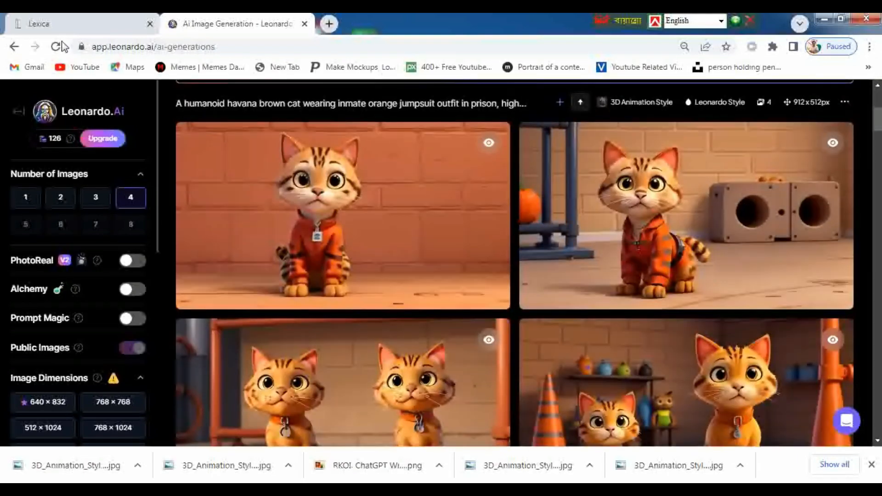
pyautogui.click(62, 21)
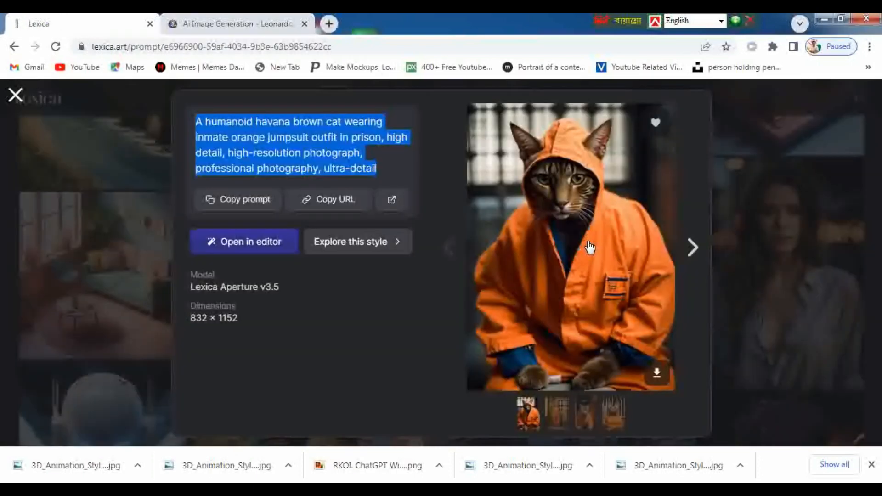
pyautogui.click(294, 30)
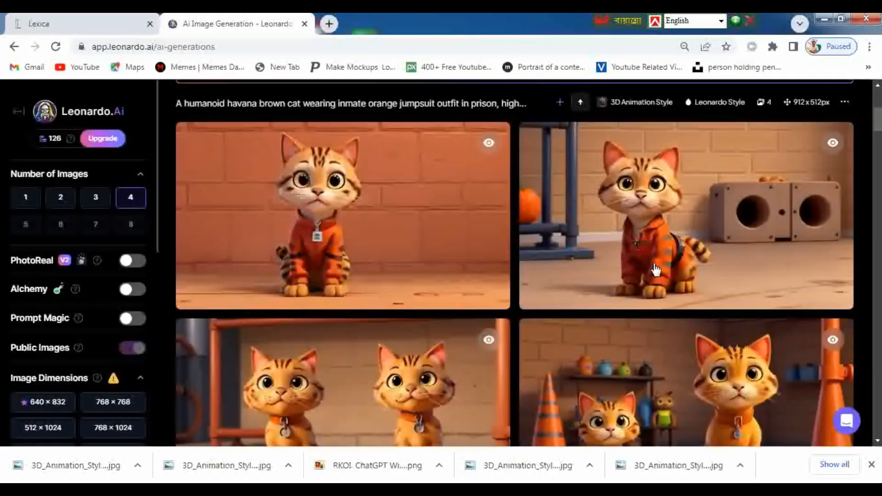
pyautogui.scroll(-4, 661, 269)
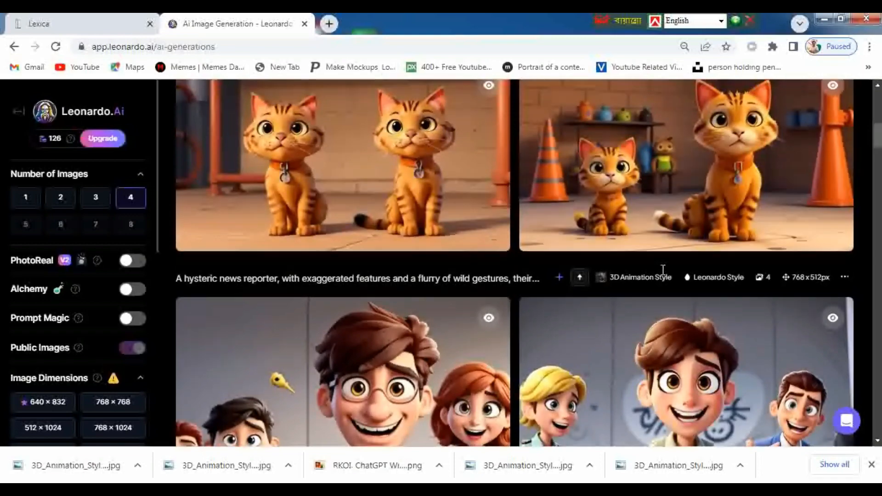
pyautogui.scroll(8, 664, 275)
pyautogui.scroll(3, 661, 276)
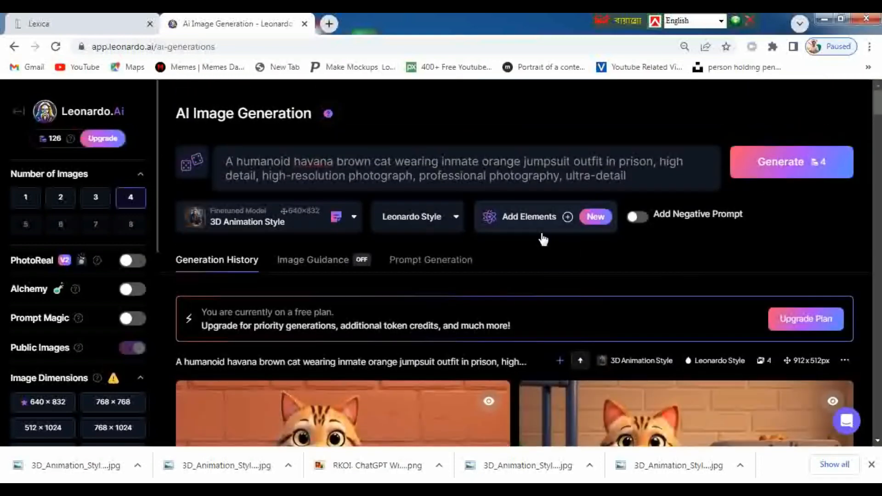
pyautogui.click(640, 180)
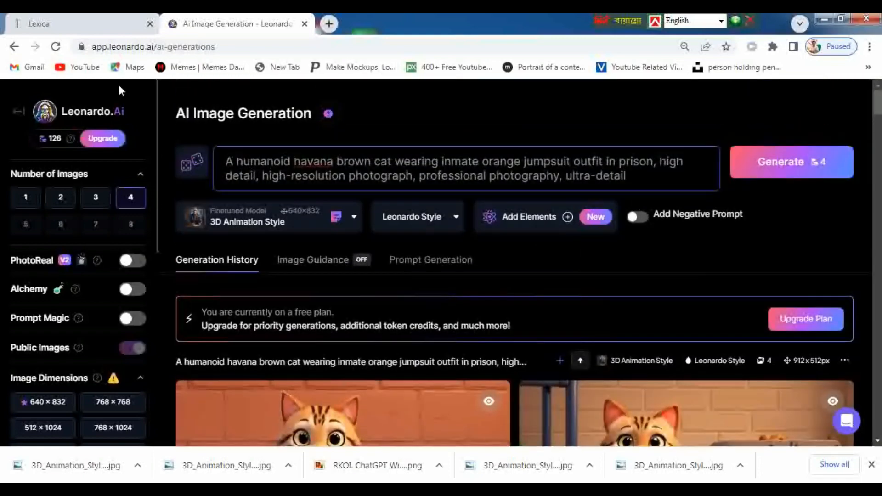
# - Switch to Lexica, close the cat image and open the gallery image of the cute fluffy rabbit pilot
pyautogui.click(75, 24)
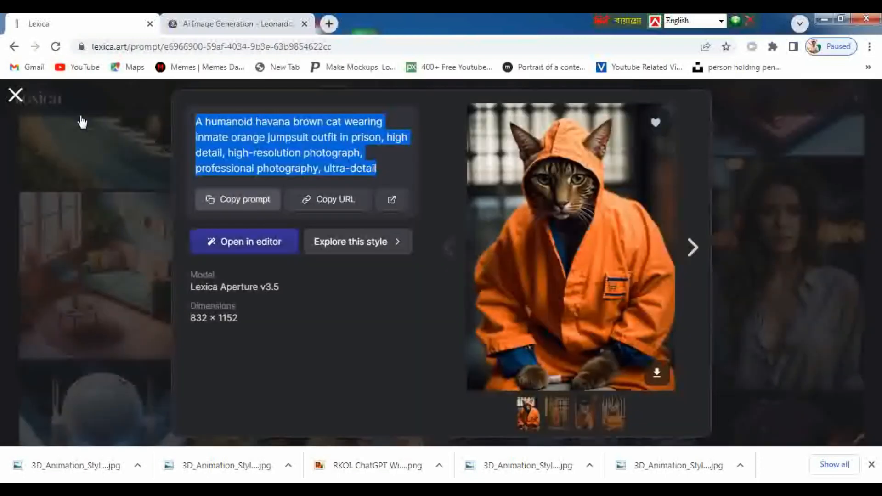
pyautogui.click(15, 94)
pyautogui.scroll(-1, 684, 294)
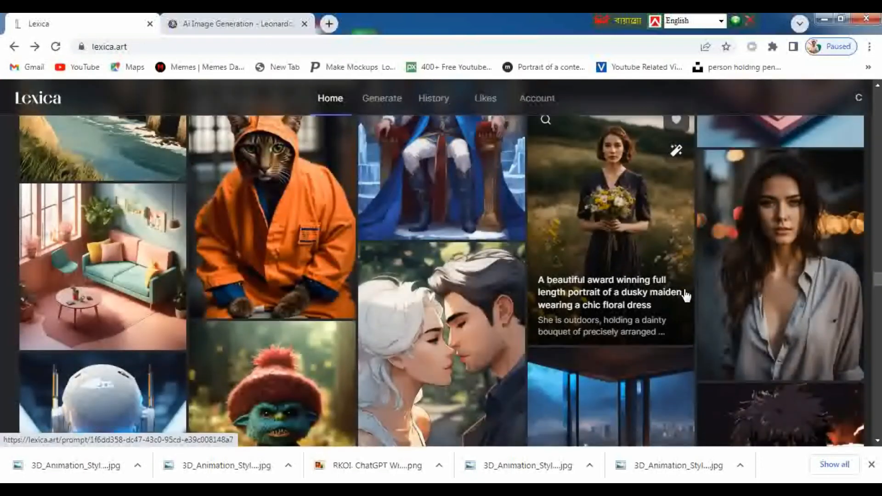
pyautogui.scroll(-10, 685, 294)
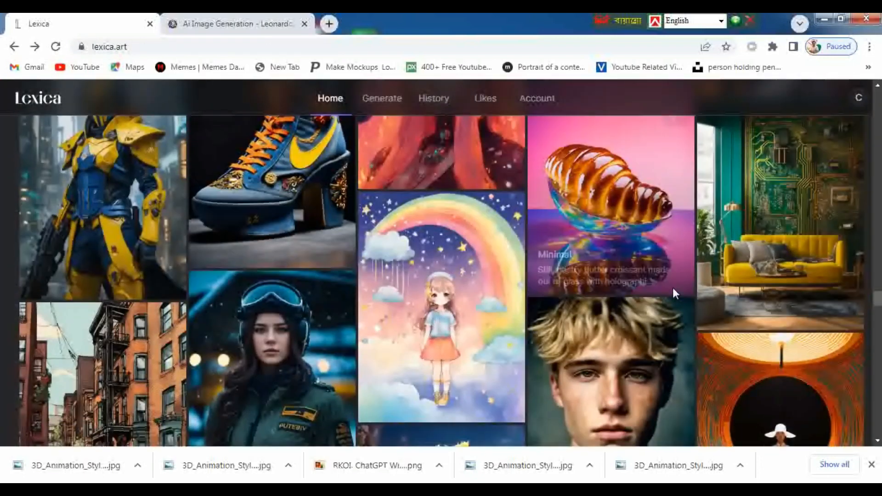
pyautogui.scroll(-10, 663, 294)
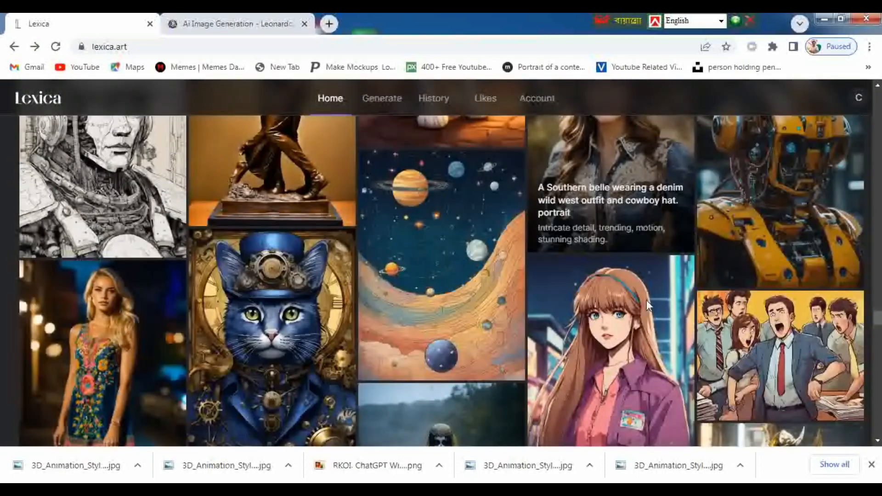
pyautogui.scroll(-10, 647, 300)
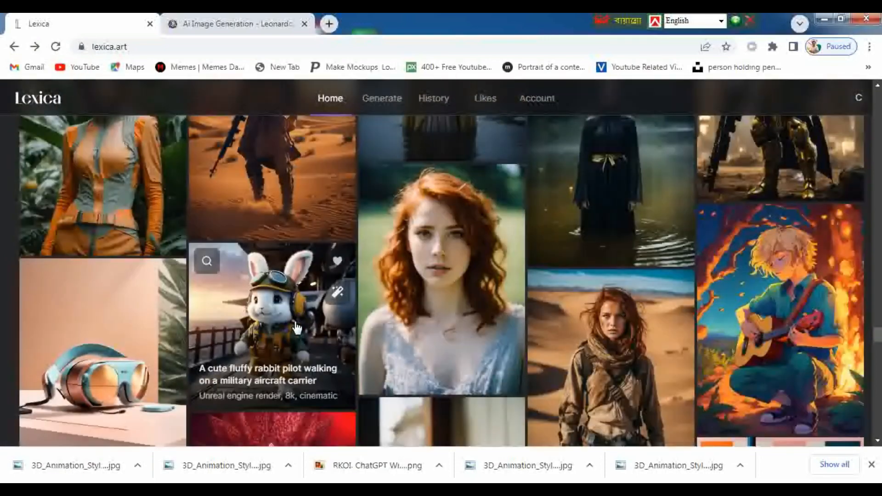
pyautogui.click(295, 325)
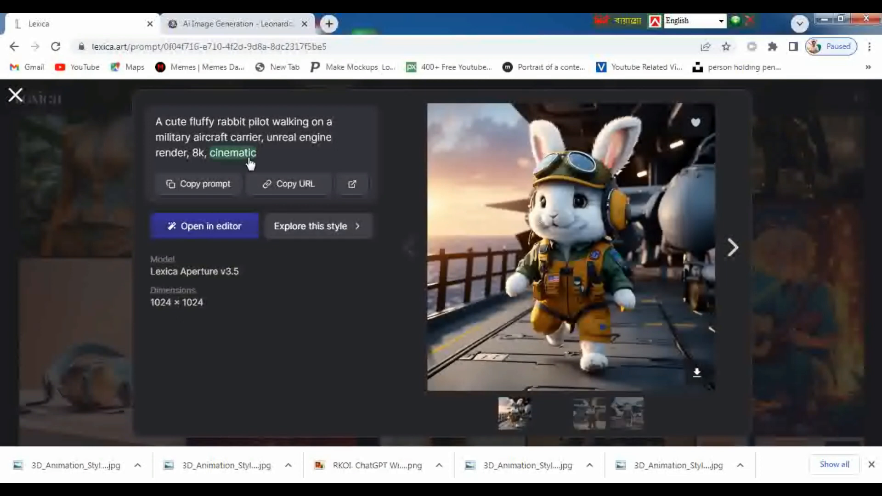
# - Copy the full prompt text of the rabbit pilot image
pyautogui.moveTo(257, 152); pyautogui.dragTo(155, 119)
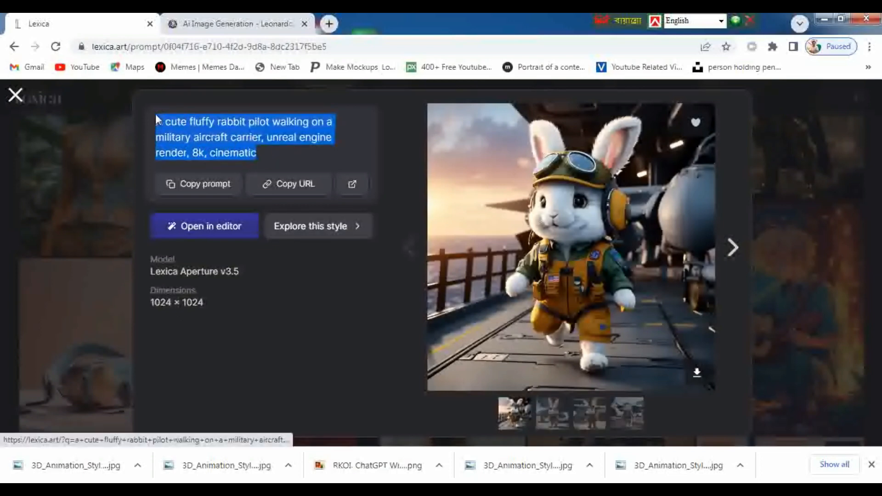
pyautogui.rightClick(176, 121)
pyautogui.click(209, 225)
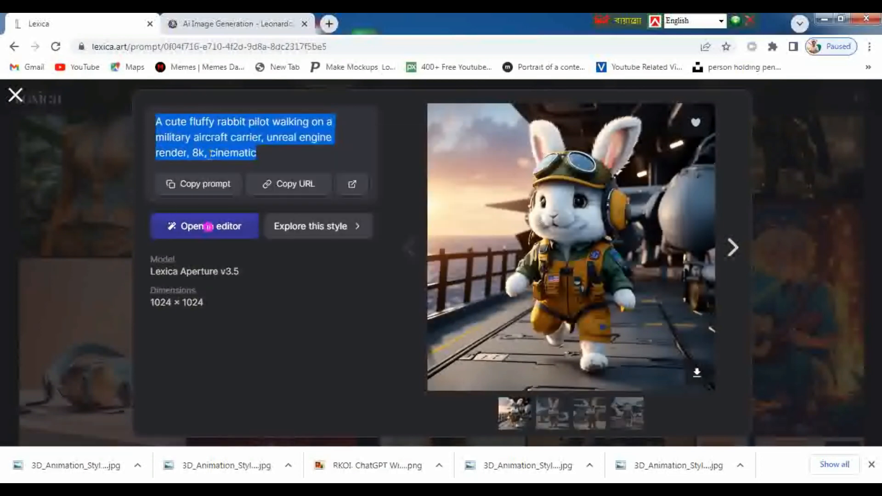
# - Switch to Leonardo.Ai, replace the cat prompt with the copied rabbit pilot prompt and generate the images
pyautogui.click(207, 23)
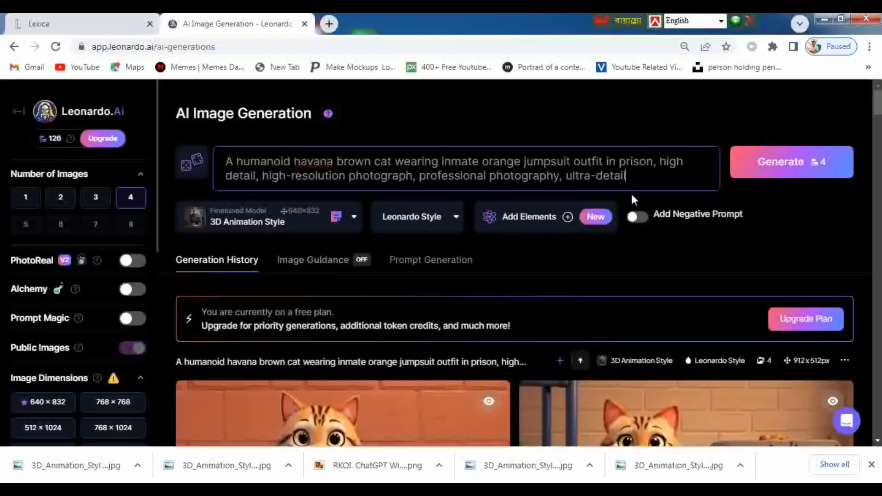
pyautogui.click(638, 181)
pyautogui.hotkey('ctrl', 'a')
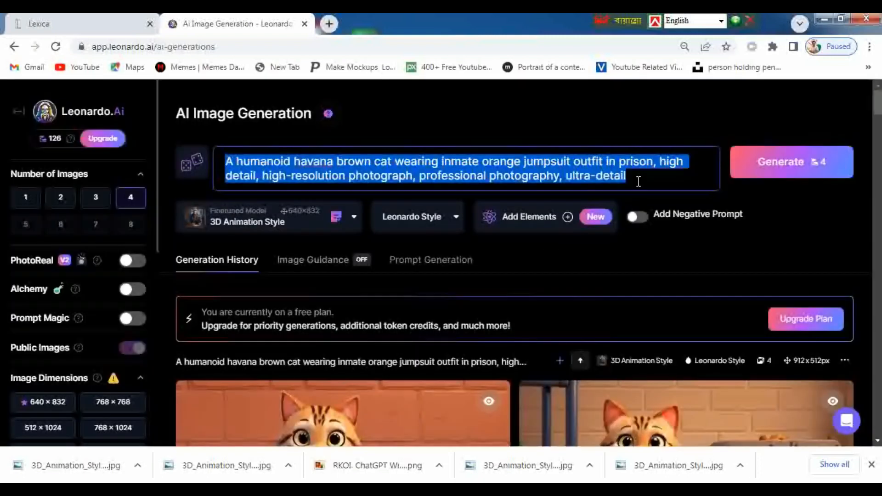
pyautogui.press('BackSpace')
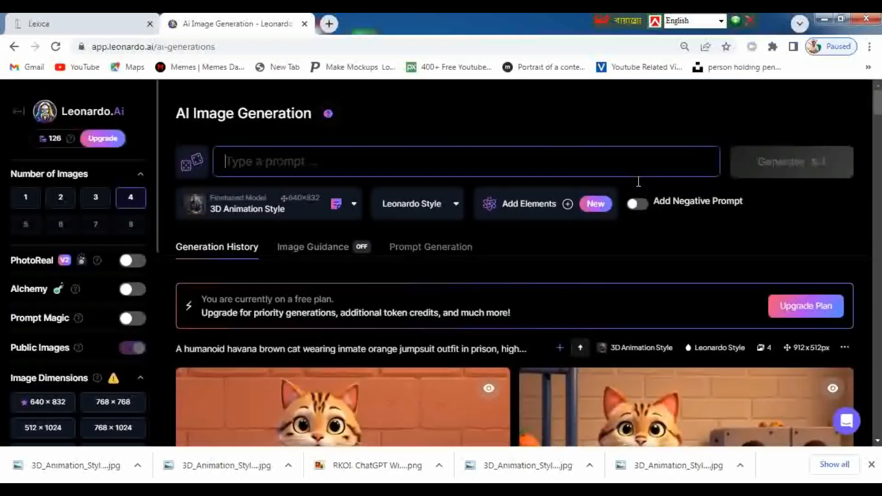
pyautogui.hotkey('ctrl', 'v')
pyautogui.click(772, 160)
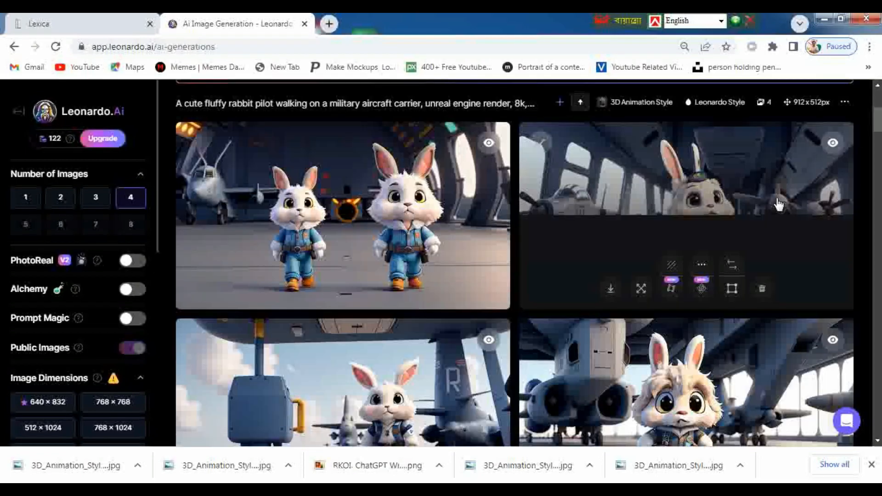
# - Compare the generated rabbit pilot images with the original Lexica image and return to the prompt in Leonardo.Ai
pyautogui.scroll(-4, 796, 218)
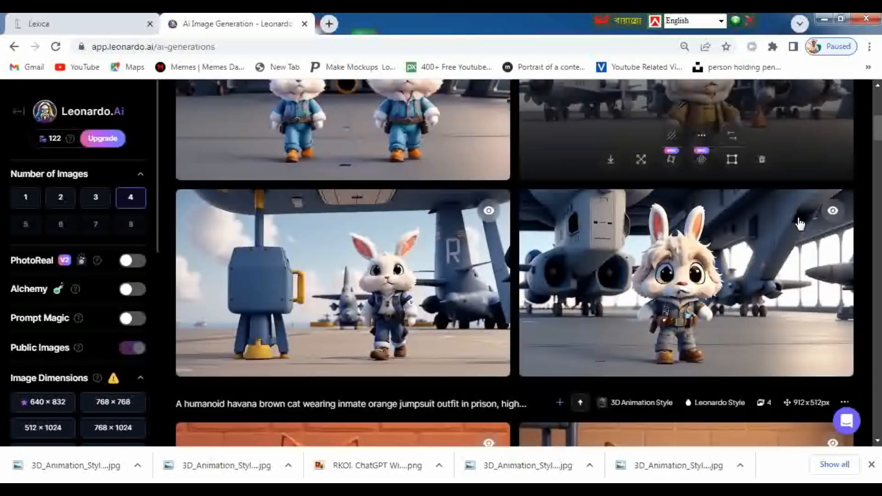
pyautogui.scroll(6, 781, 225)
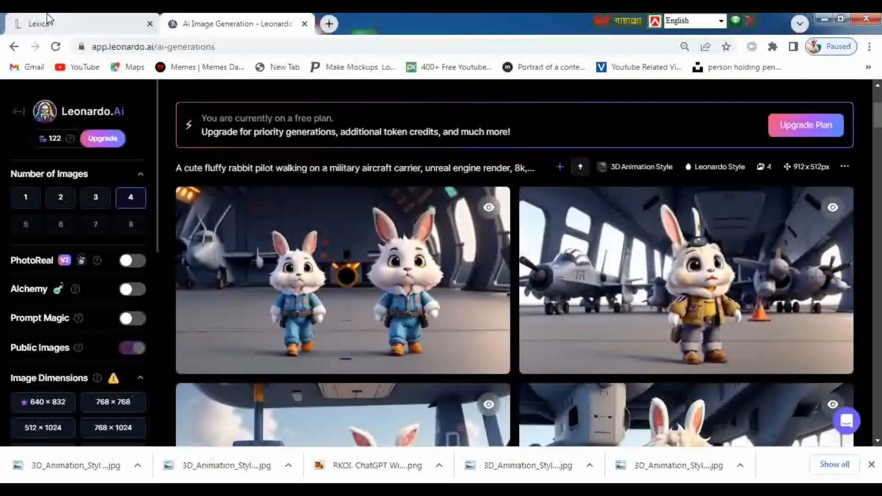
pyautogui.click(51, 23)
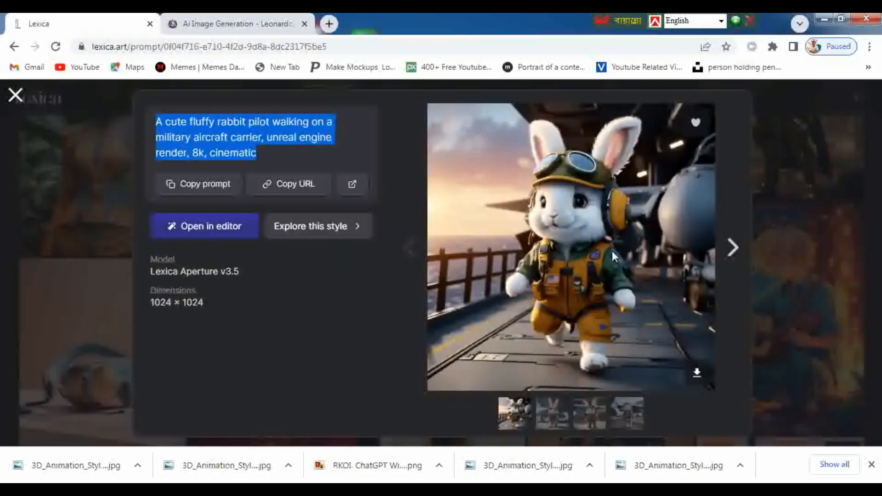
pyautogui.click(276, 19)
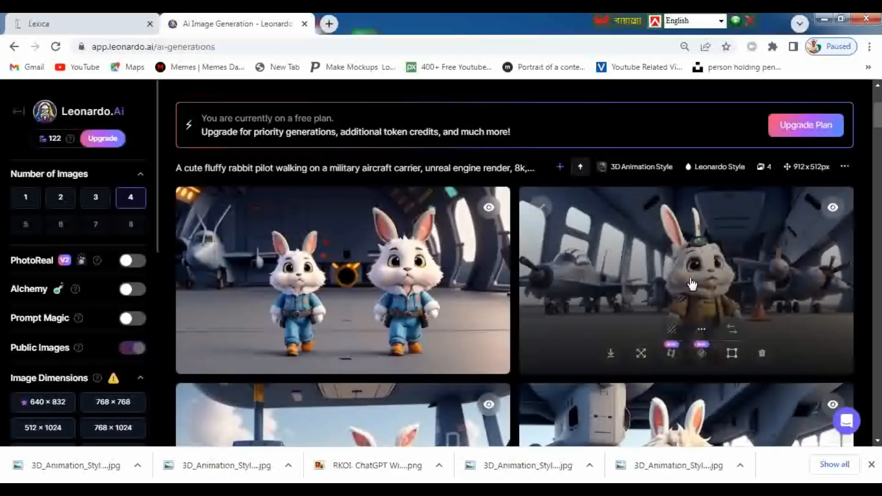
pyautogui.scroll(-4, 565, 289)
pyautogui.scroll(6, 565, 291)
pyautogui.scroll(3, 566, 290)
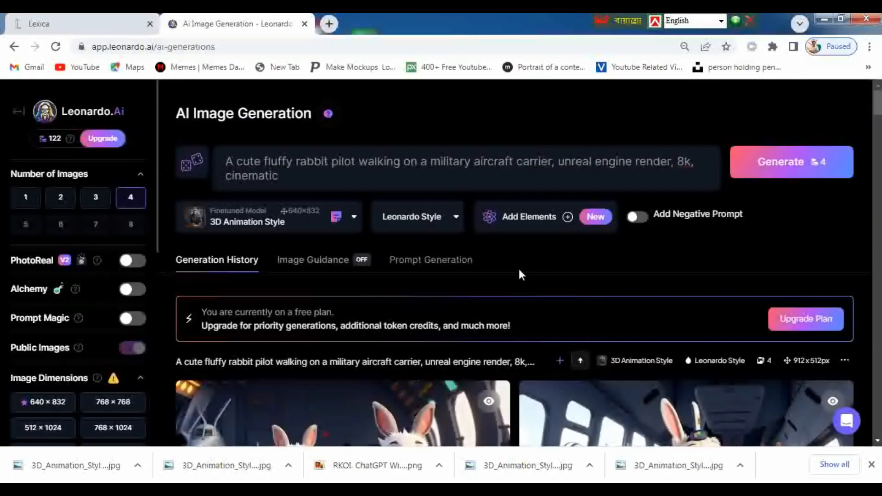
# - Append "In The Sky With Moon Lit Night." to the rabbit prompt, generate the images and look them over
pyautogui.click(288, 181)
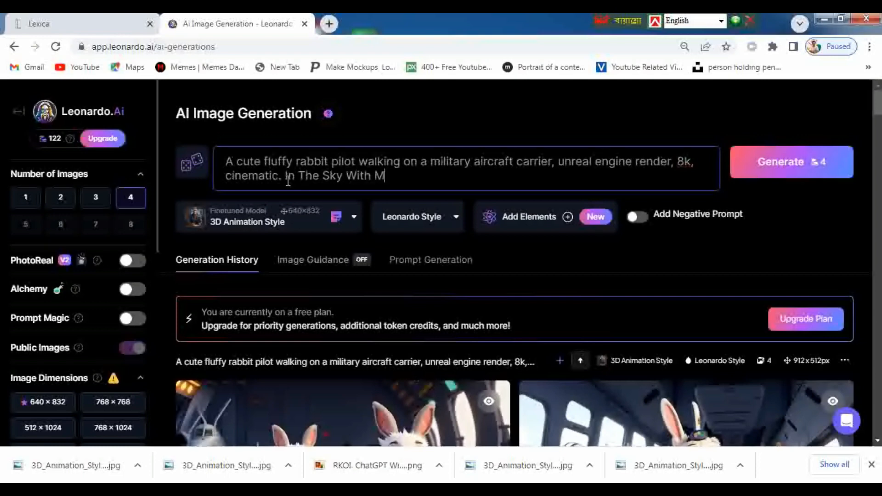
pyautogui.write('oon Lit Night.')
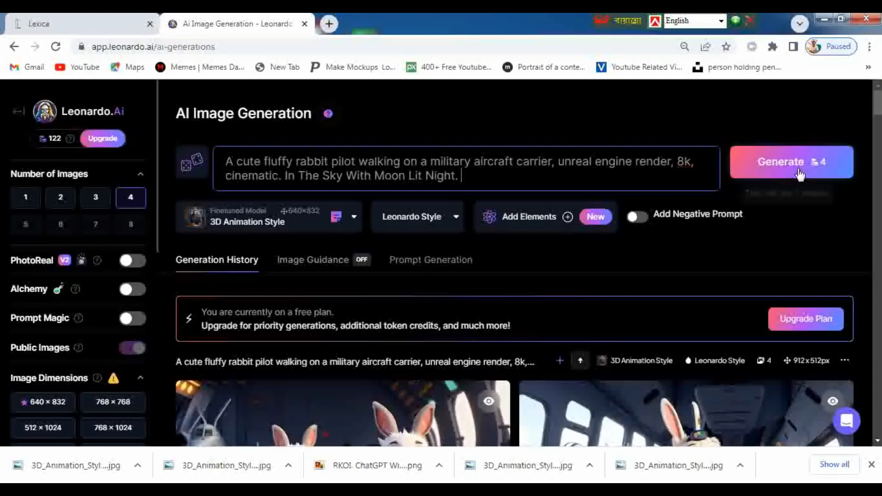
pyautogui.click(815, 178)
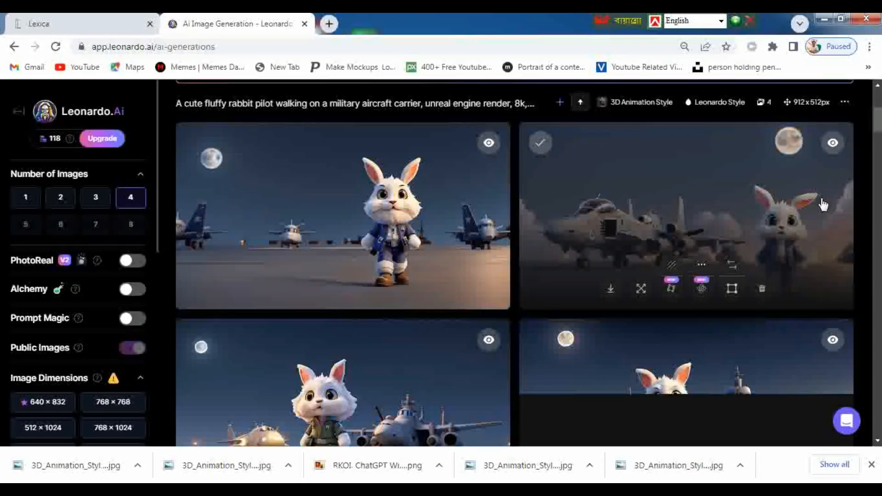
pyautogui.scroll(-4, 827, 209)
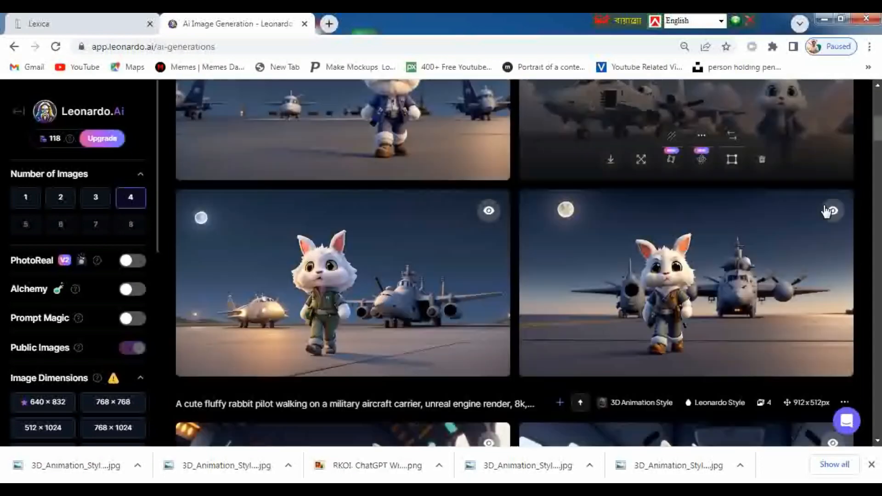
pyautogui.scroll(3, 825, 211)
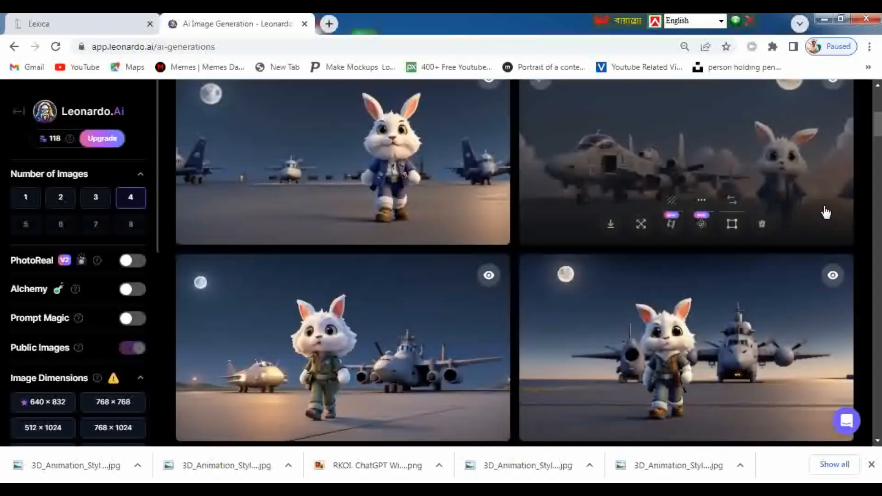
# - Add "Red Background." to the end of the rabbit prompt and generate a new set of images
pyautogui.scroll(5, 825, 211)
pyautogui.click(490, 116)
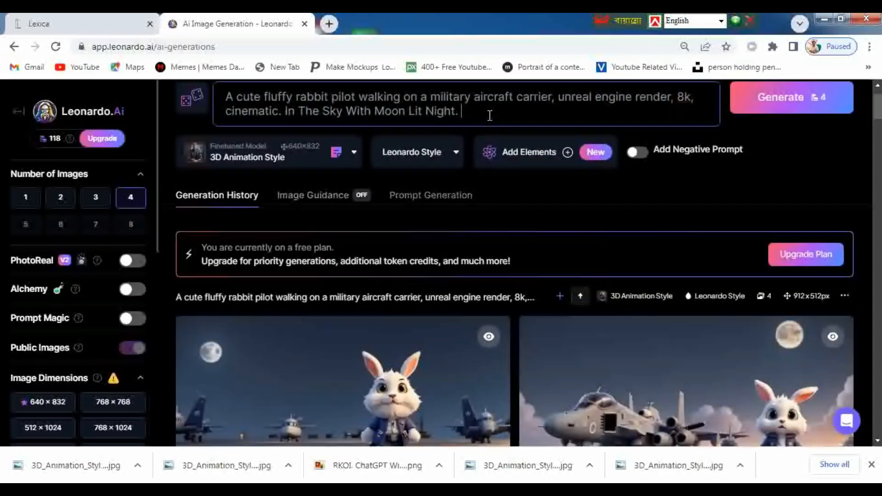
pyautogui.write('Red Background.')
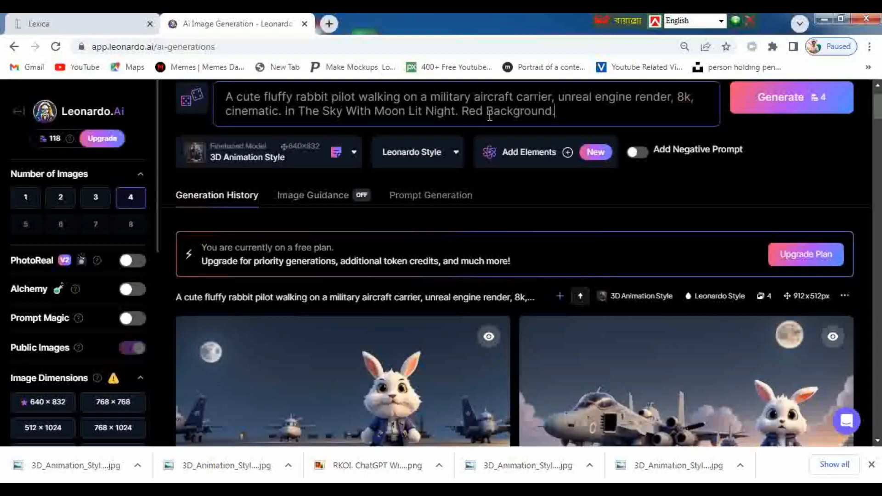
pyautogui.click(809, 110)
# - Review the red-background rabbit images, enlarging each of the four in turn
pyautogui.scroll(-4, 781, 140)
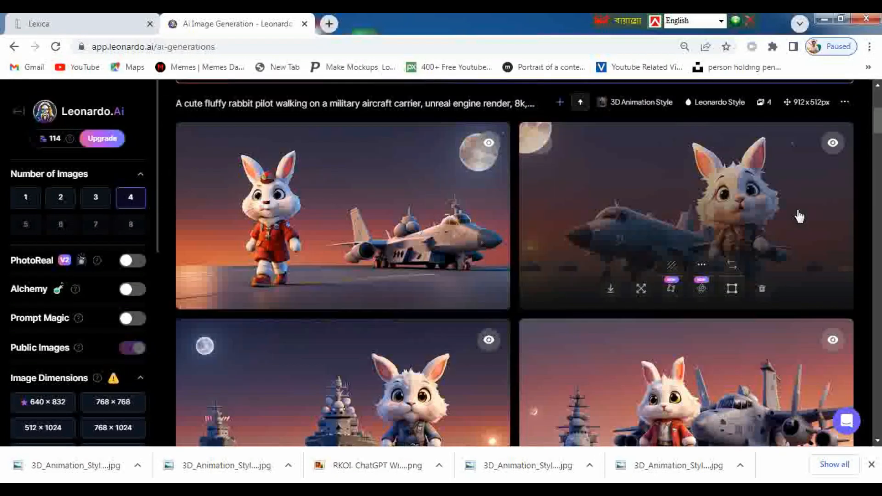
pyautogui.scroll(-6, 793, 216)
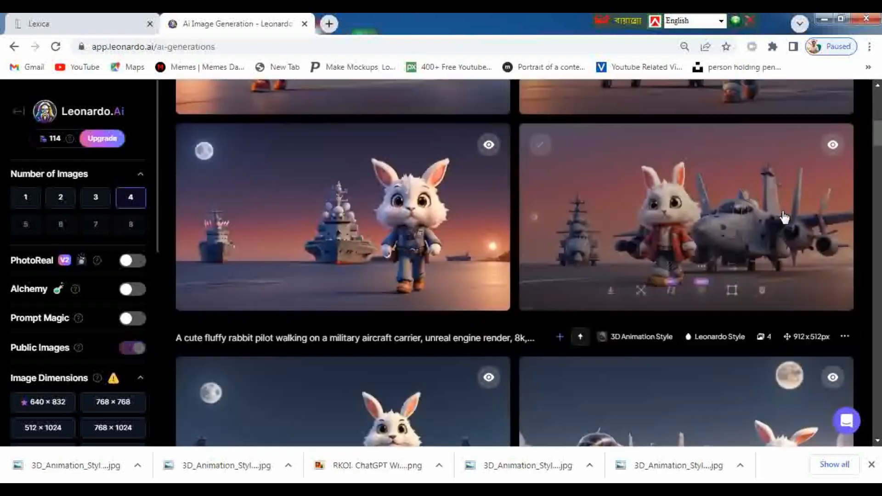
pyautogui.scroll(5, 772, 257)
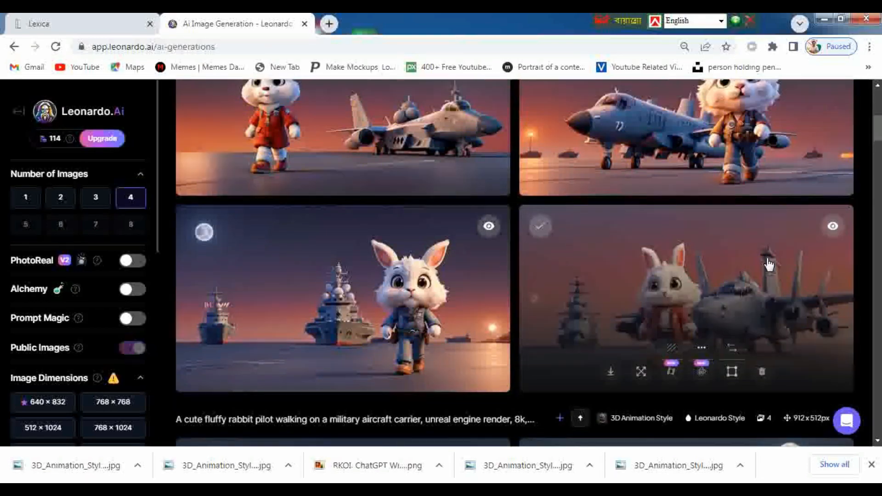
pyautogui.scroll(1, 347, 199)
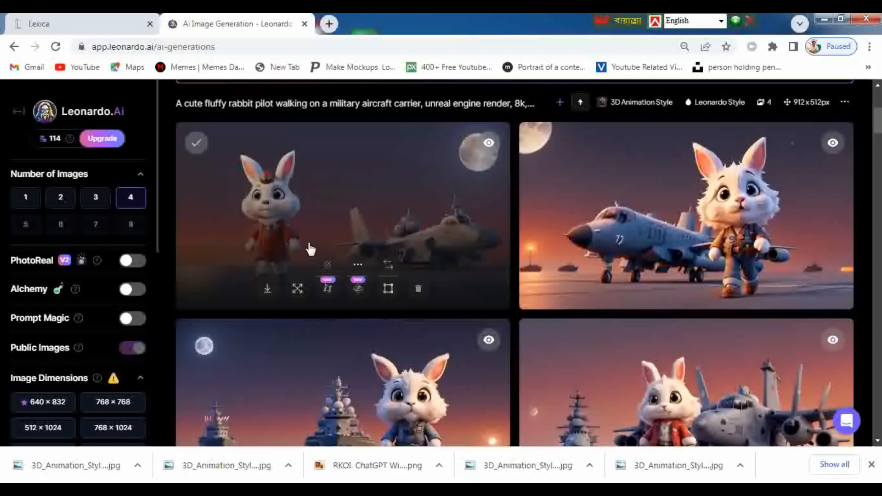
pyautogui.click(363, 189)
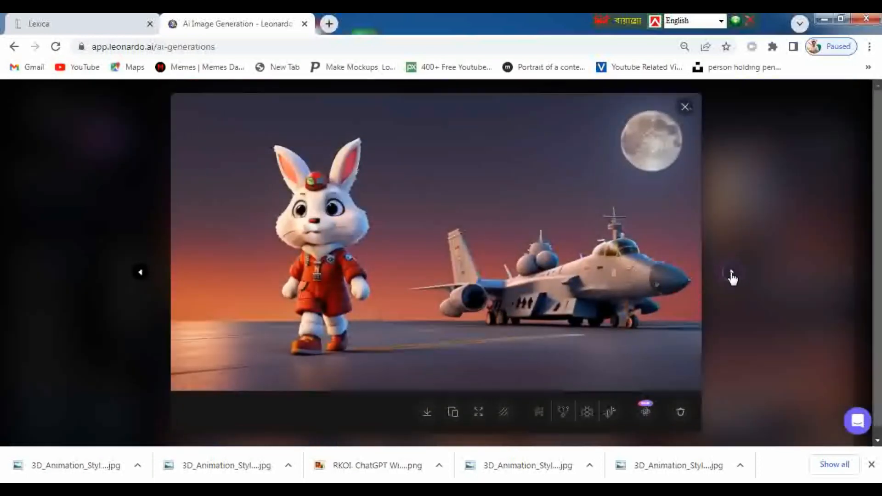
pyautogui.click(730, 273)
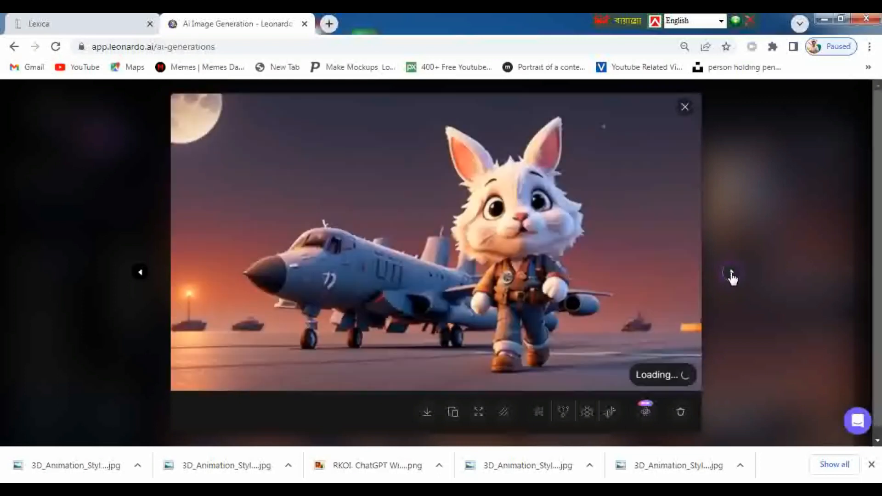
pyautogui.click(731, 275)
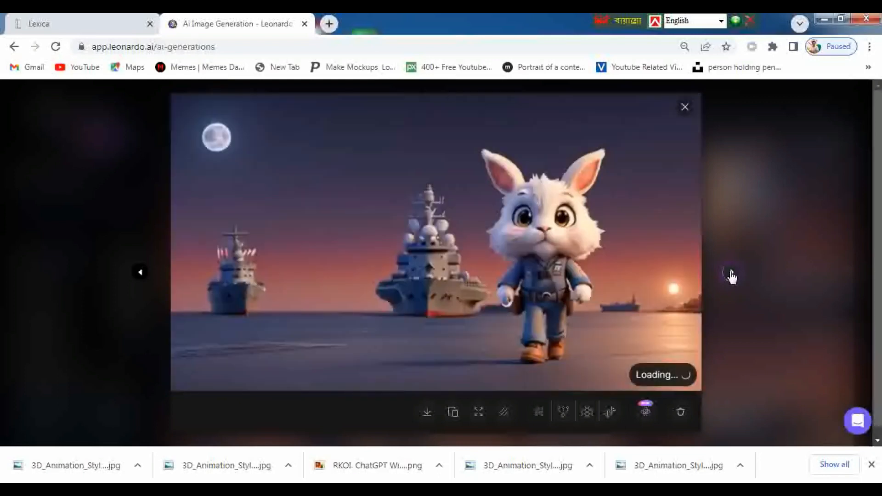
pyautogui.click(731, 274)
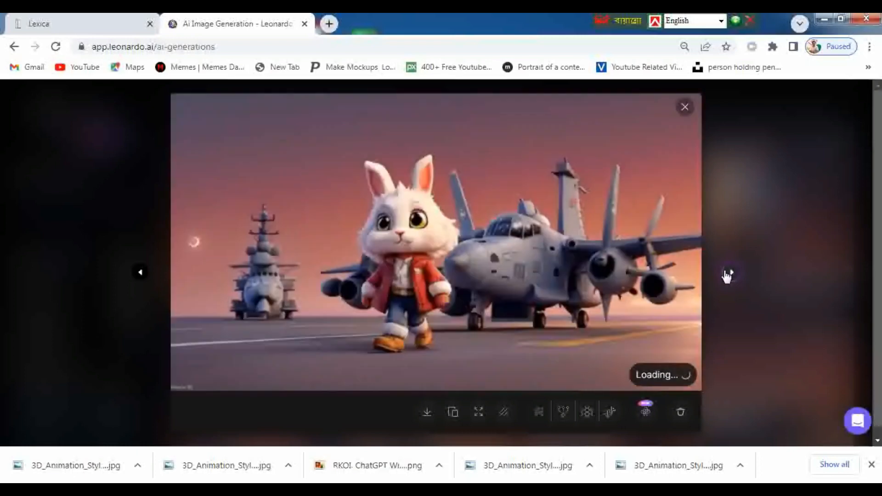
# - Download the enlarged image of the rabbit in the red jacket, close it and switch back to Lexica
pyautogui.click(429, 418)
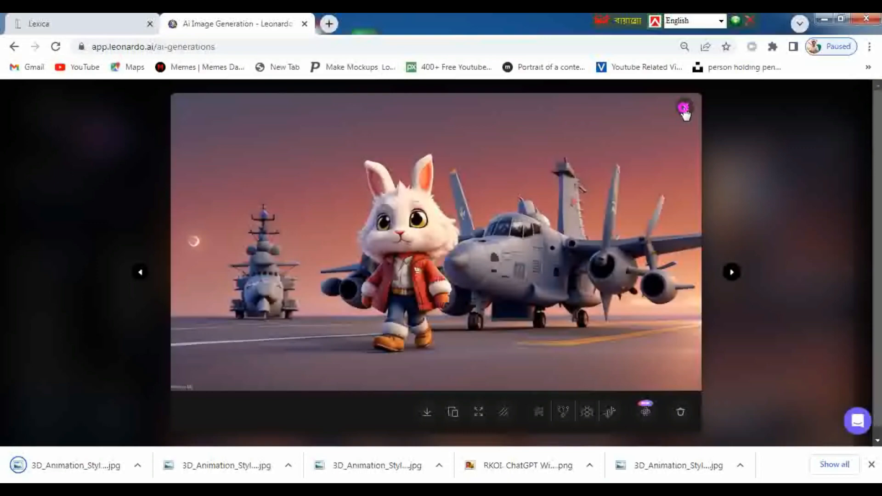
pyautogui.click(772, 228)
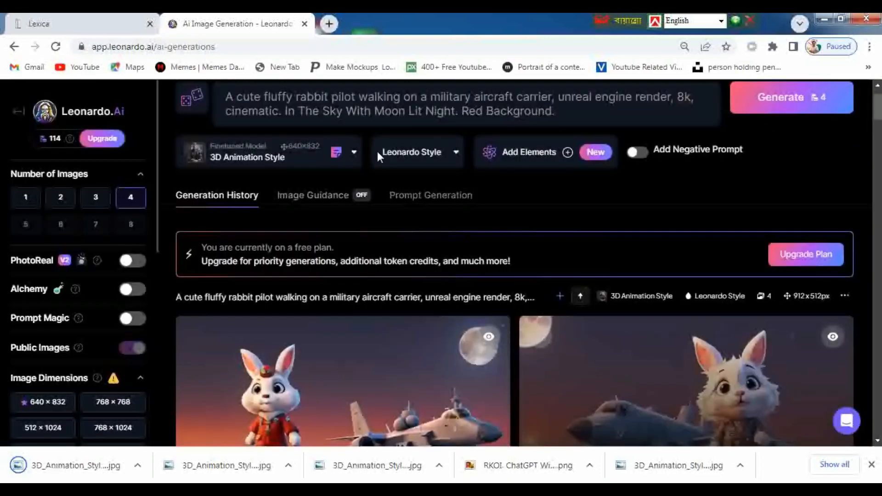
pyautogui.click(55, 18)
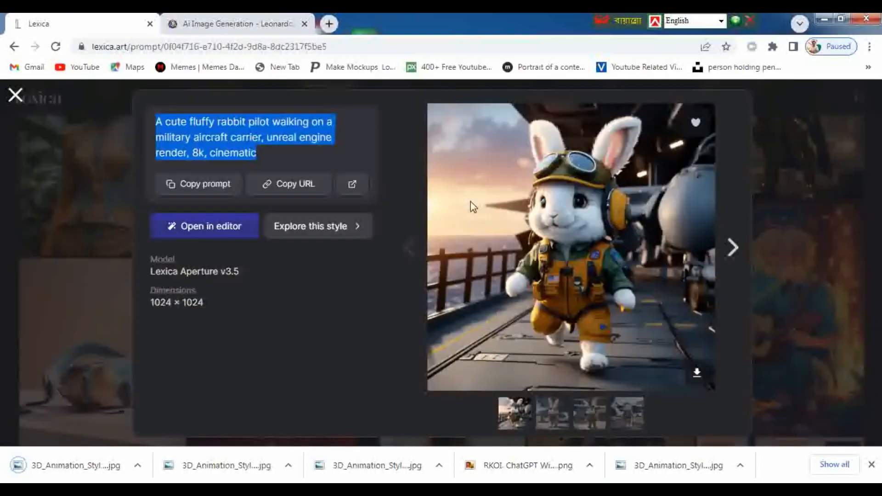
# - Close the rabbit prompt, find the gallery illustration of a man carrying grocery bags down a street, and copy its prompt
pyautogui.click(16, 96)
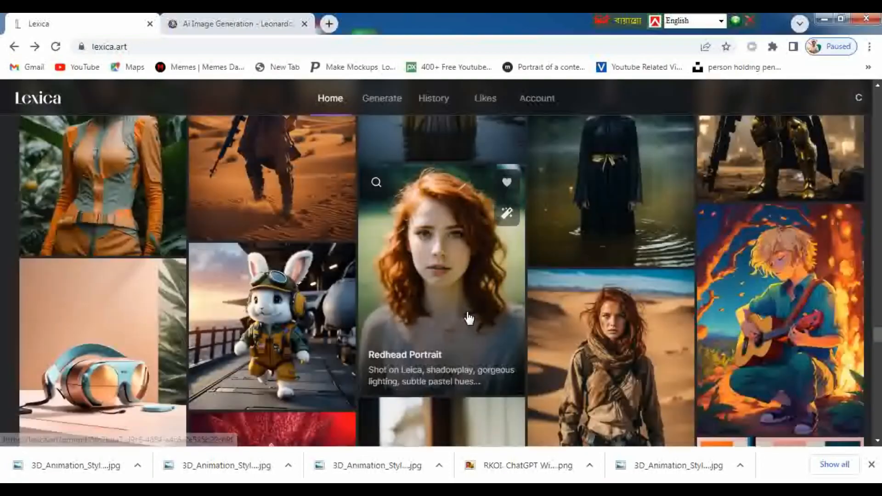
pyautogui.scroll(-5, 363, 328)
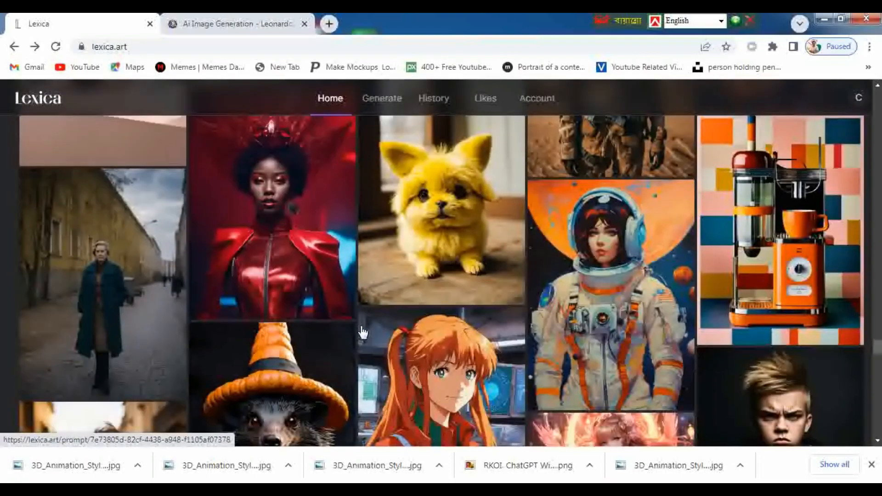
pyautogui.scroll(-5, 360, 326)
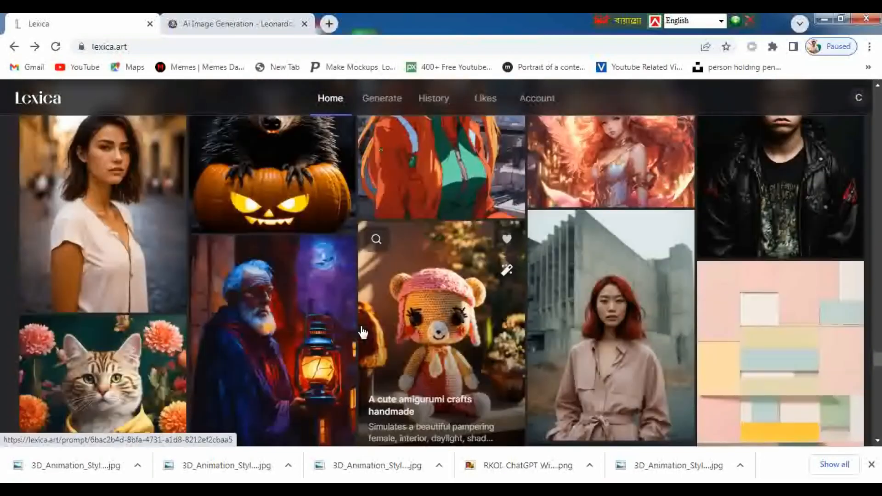
pyautogui.scroll(-6, 360, 329)
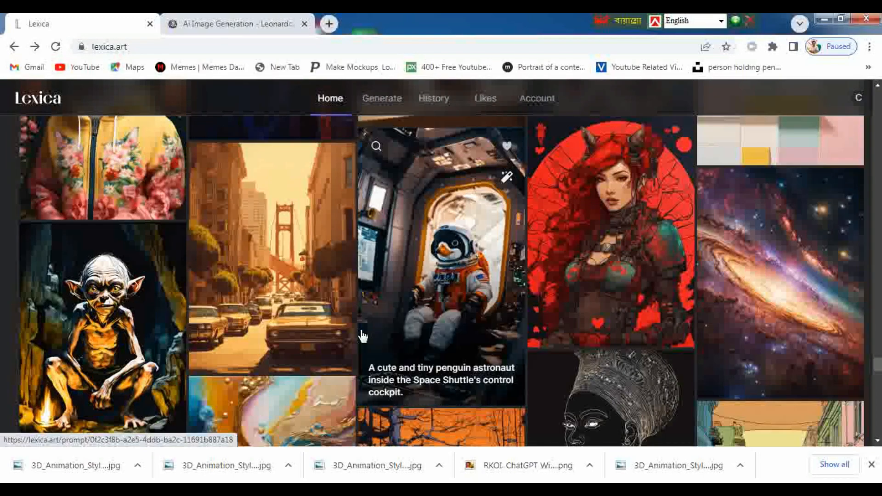
pyautogui.scroll(-5, 361, 328)
pyautogui.scroll(-3, 360, 330)
pyautogui.scroll(3, 360, 329)
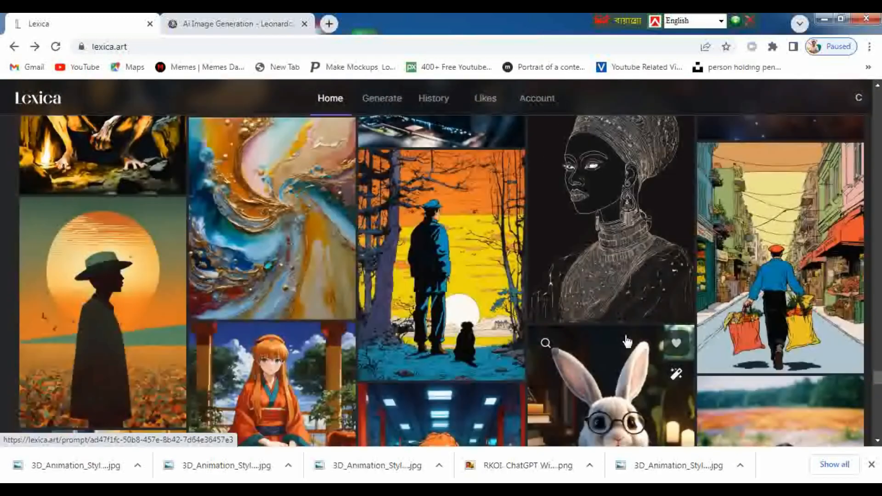
pyautogui.click(793, 262)
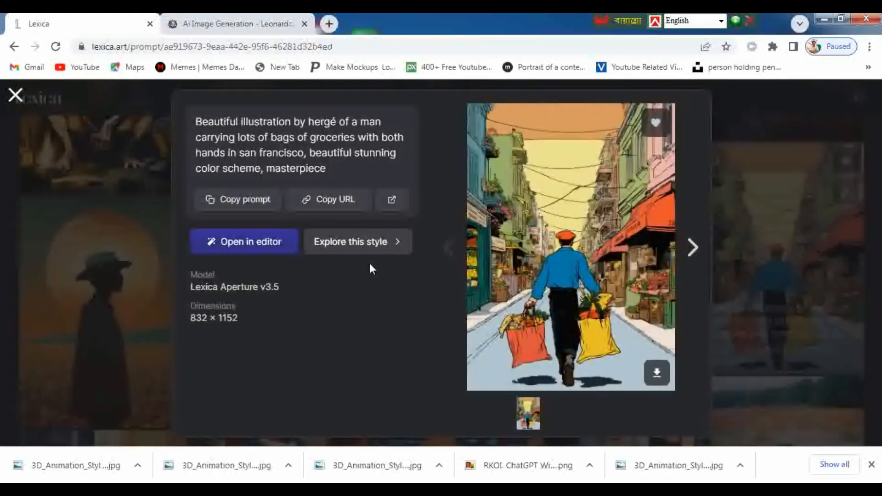
pyautogui.moveTo(339, 169); pyautogui.dragTo(193, 113)
pyautogui.hotkey('ctrl', 'c')
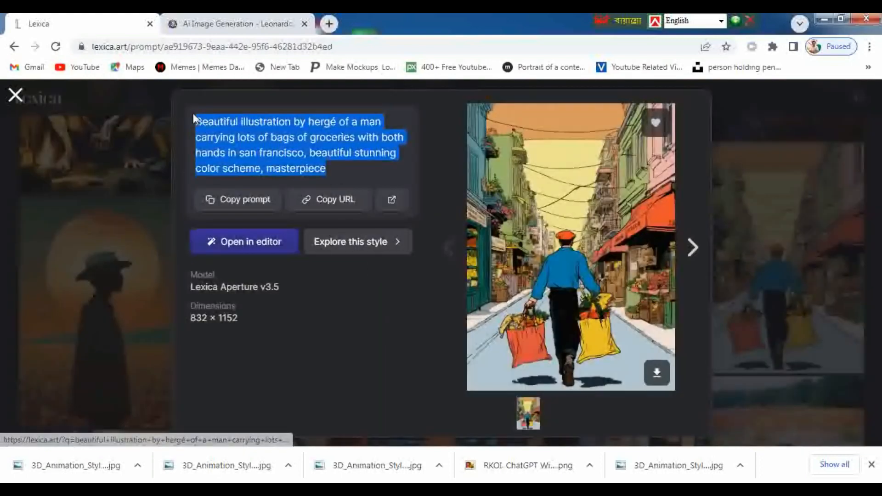
# - Switch to Leonardo.Ai, replace the rabbit prompt with the copied hergé grocery-bags prompt and generate four images
pyautogui.click(244, 27)
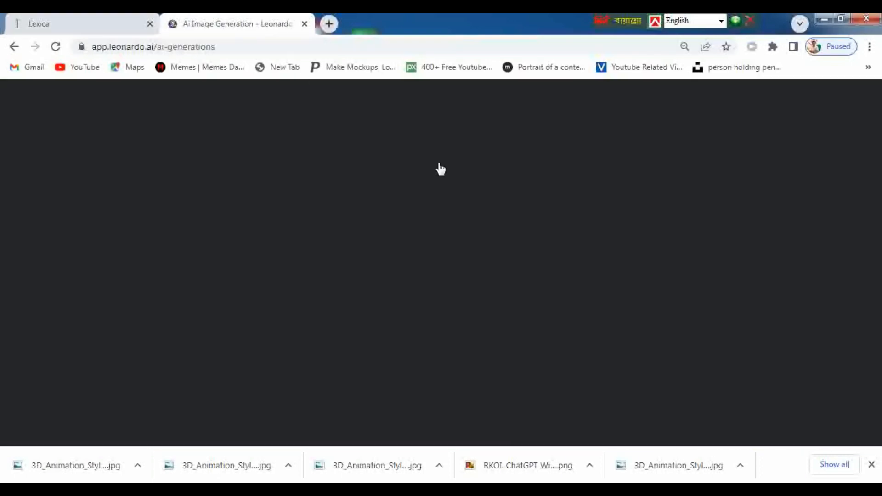
pyautogui.scroll(2, 501, 204)
pyautogui.click(570, 183)
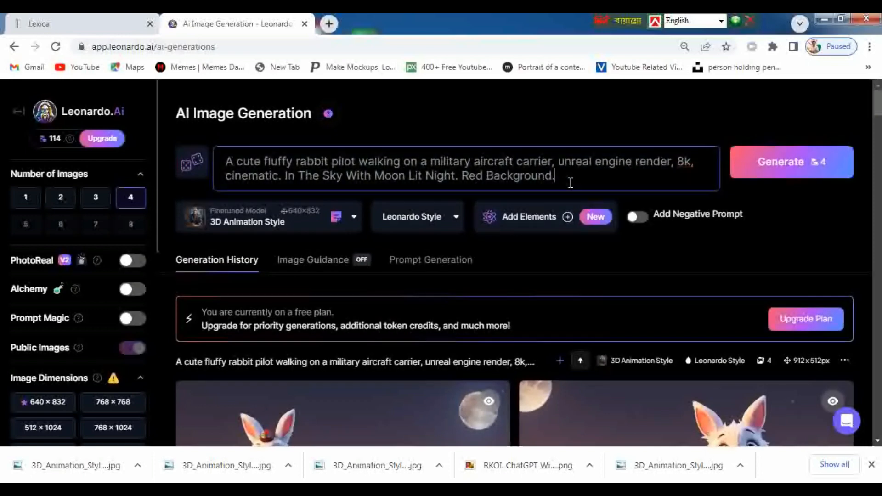
pyautogui.hotkey('ctrl', 'a')
pyautogui.press('BackSpace')
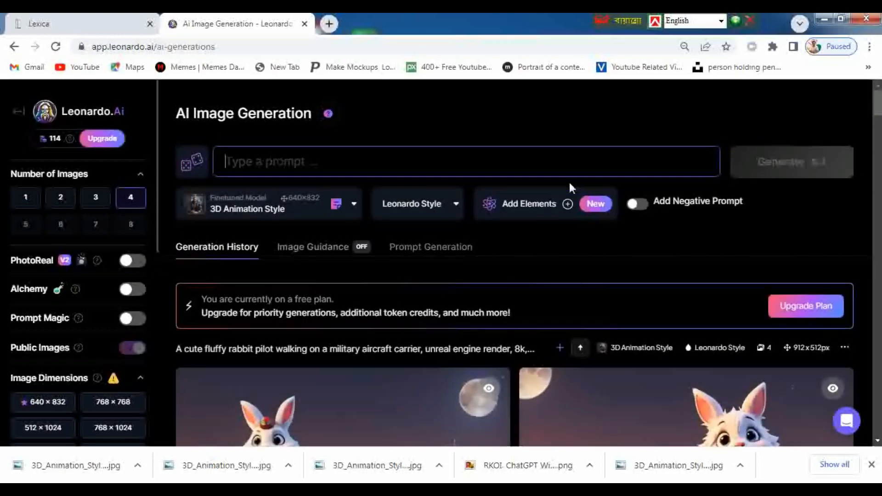
pyautogui.hotkey('ctrl', 'v')
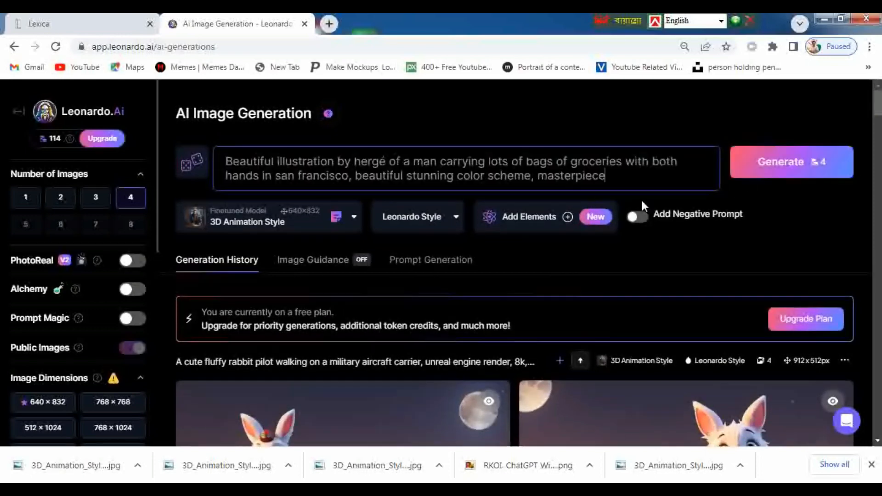
pyautogui.click(764, 173)
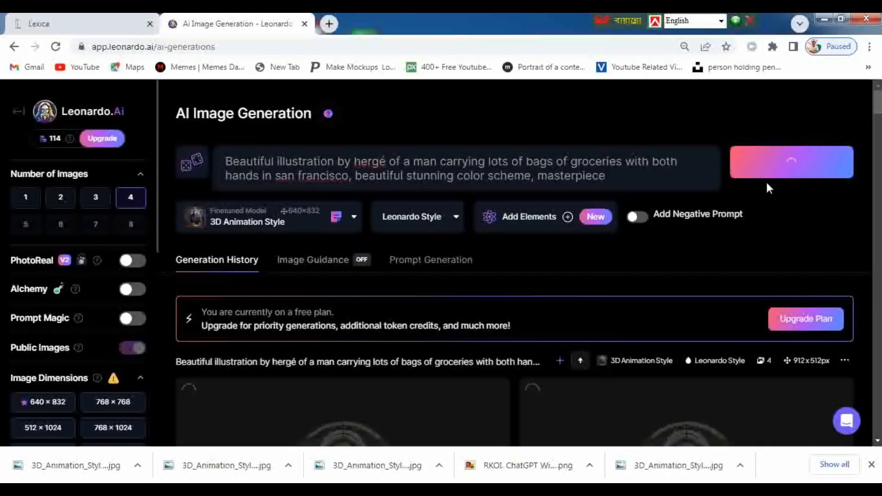
# - Look over the four generated grocery images and view the Alchemy Upscaler options for the first one
pyautogui.scroll(-5, 767, 186)
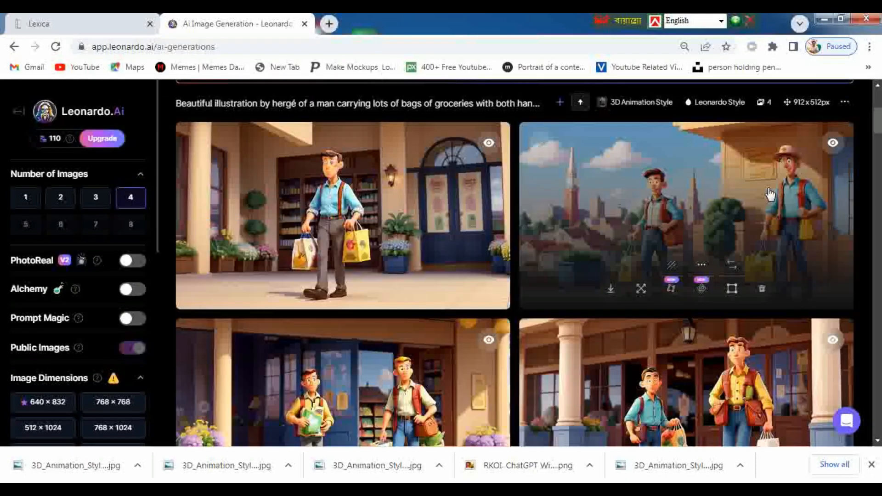
pyautogui.scroll(-3, 771, 195)
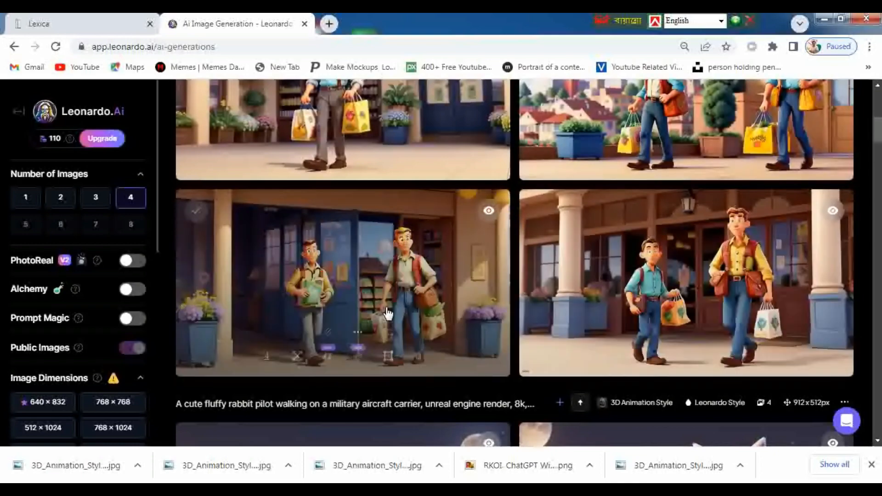
pyautogui.scroll(4, 788, 316)
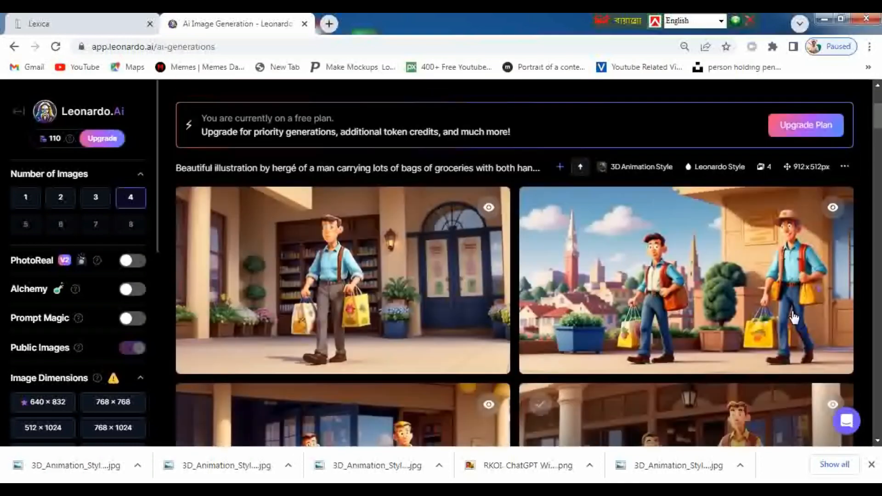
pyautogui.scroll(-4, 794, 317)
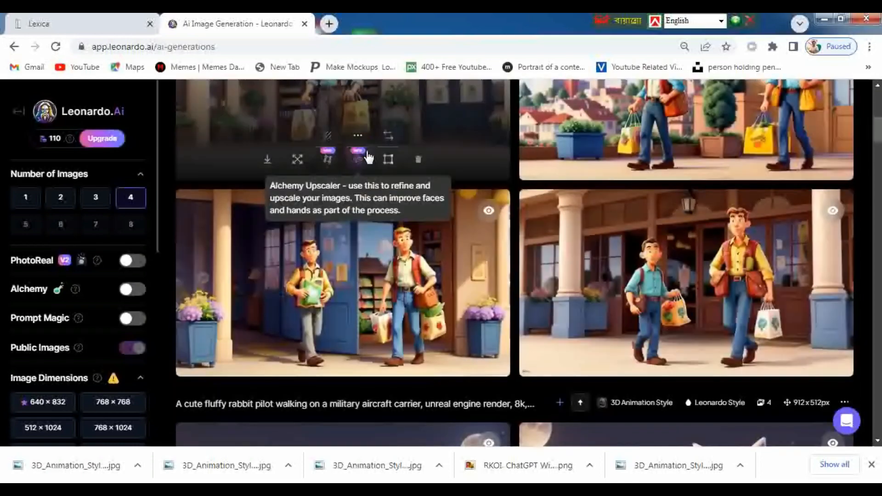
pyautogui.click(368, 158)
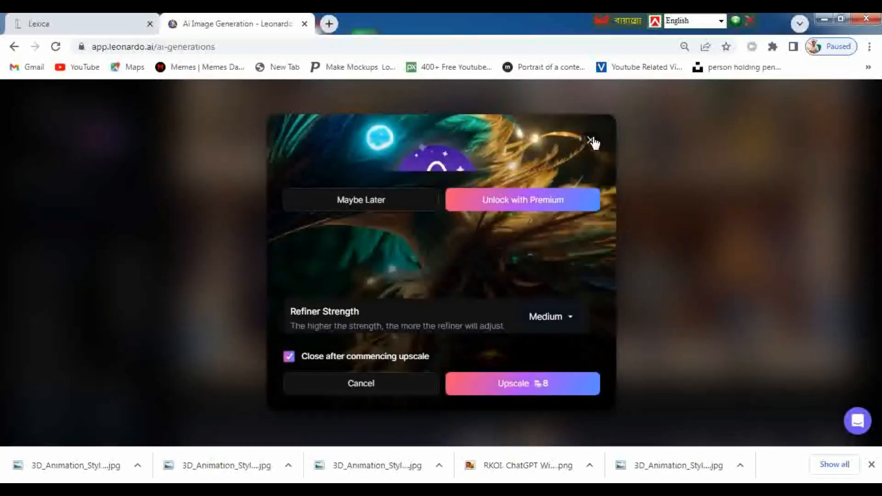
pyautogui.press('Escape')
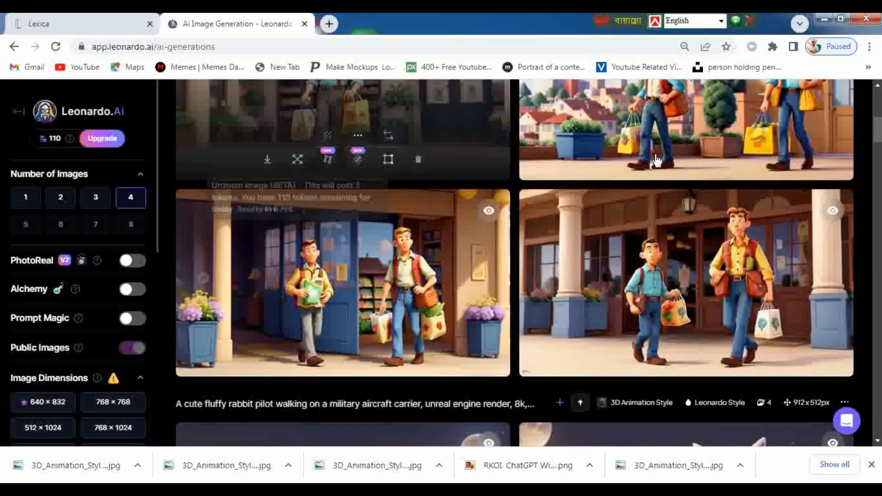
# - Download the second and fourth grocery images and switch back to Lexica
pyautogui.click(611, 161)
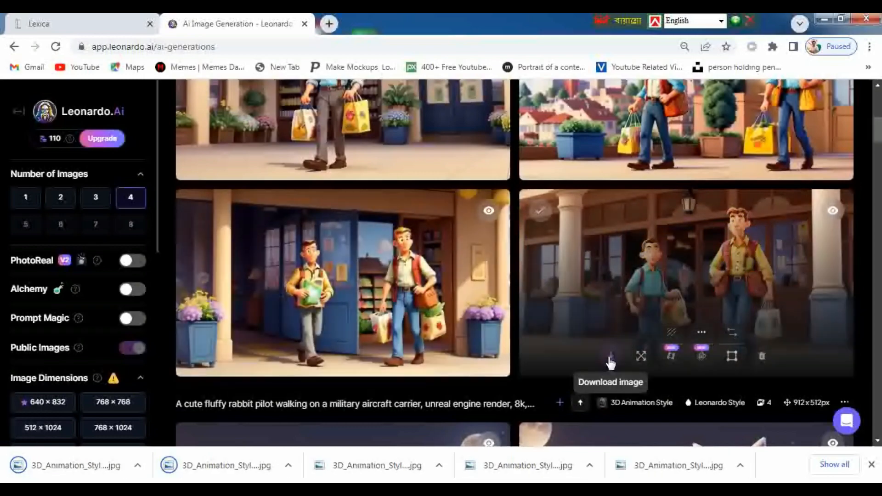
pyautogui.click(611, 361)
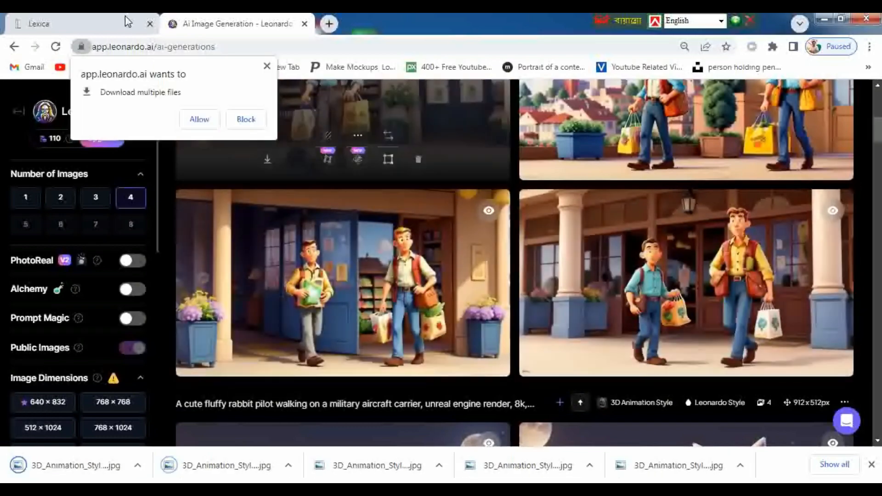
pyautogui.hotkey('ctrl', 'shift', 'Tab')
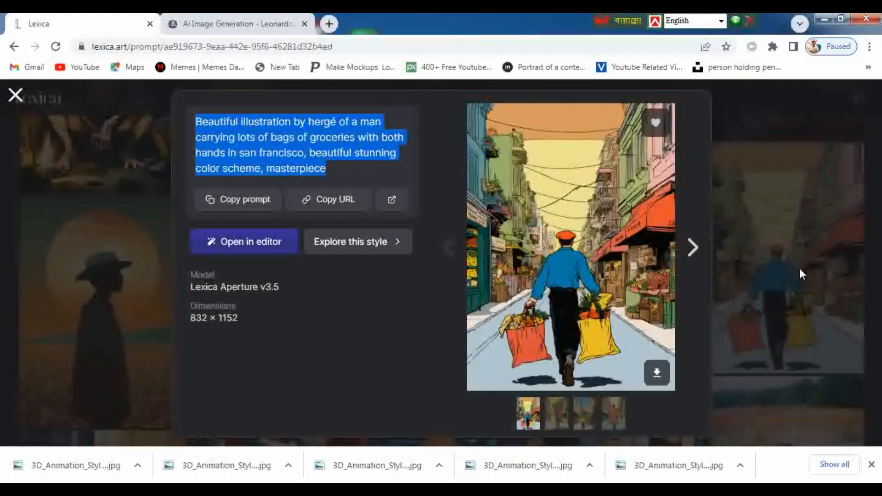
# - Close the grocery illustration's prompt and browse further through the Lexica gallery for another image
pyautogui.click(13, 97)
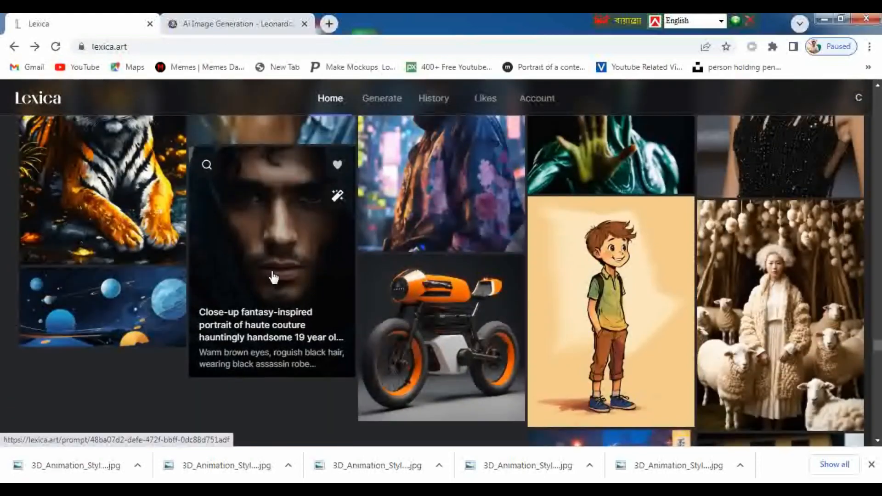
pyautogui.scroll(-5, 114, 272)
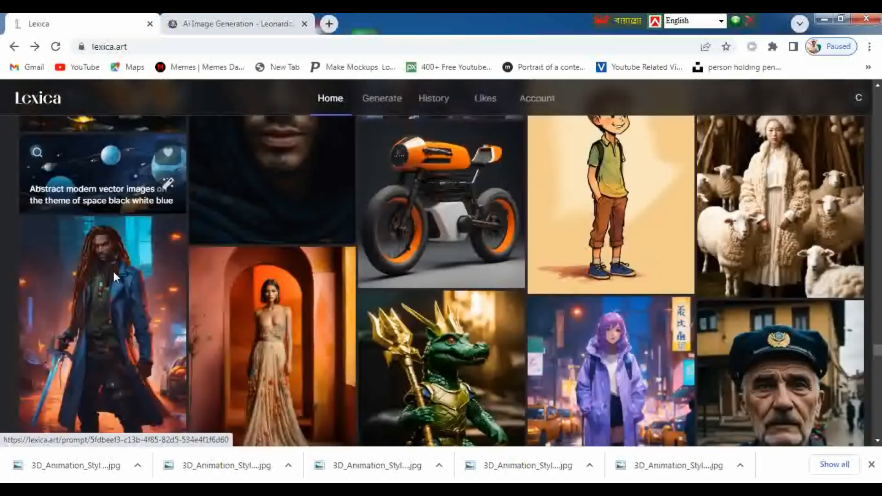
pyautogui.scroll(-3, 128, 267)
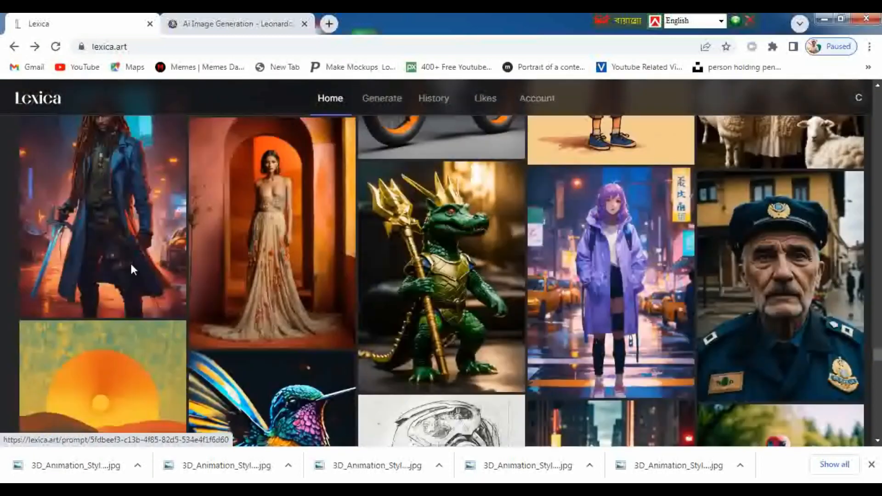